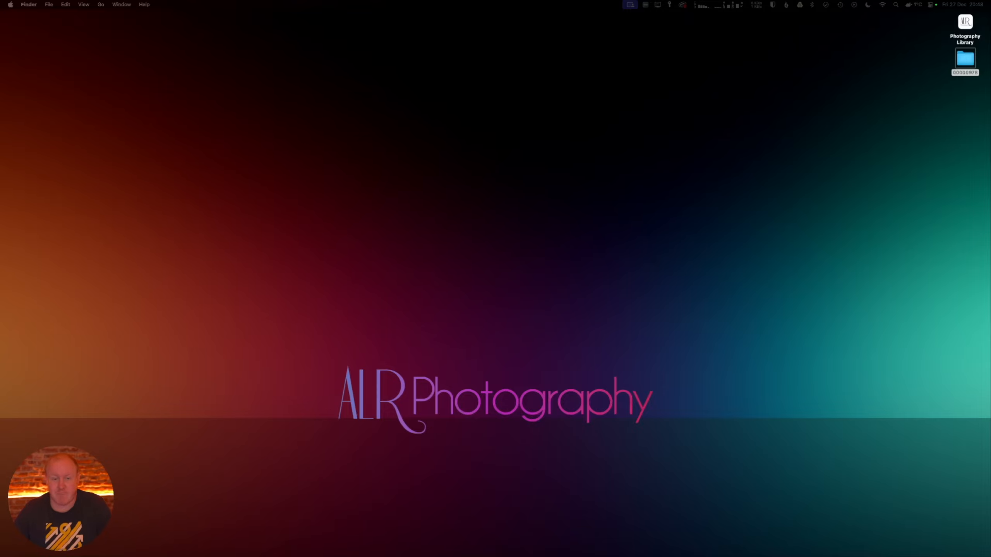
# Step: Open Lightroom Classic and show the metadata filter columns for the photos in the Film Photography folder
pyautogui.moveTo(502, 556)
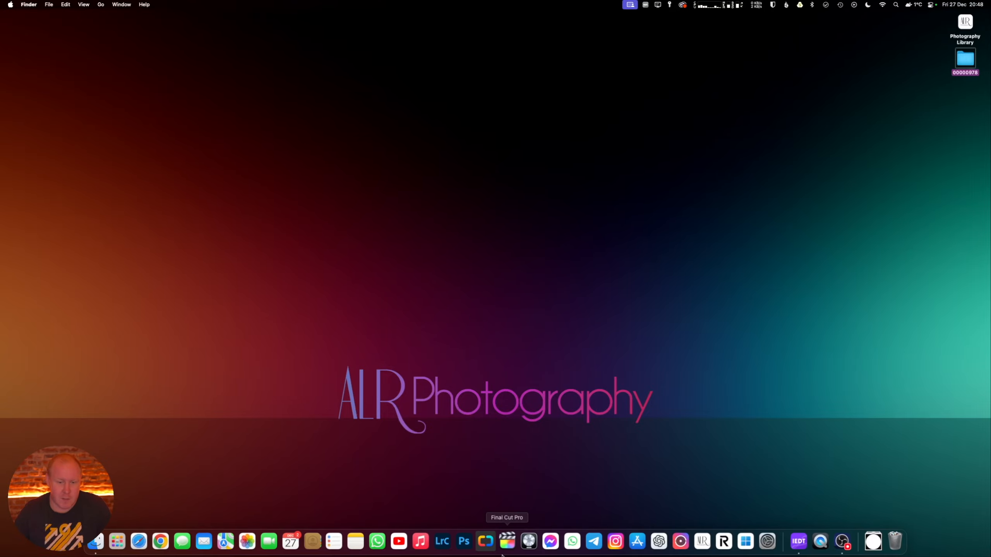
pyautogui.click(441, 550)
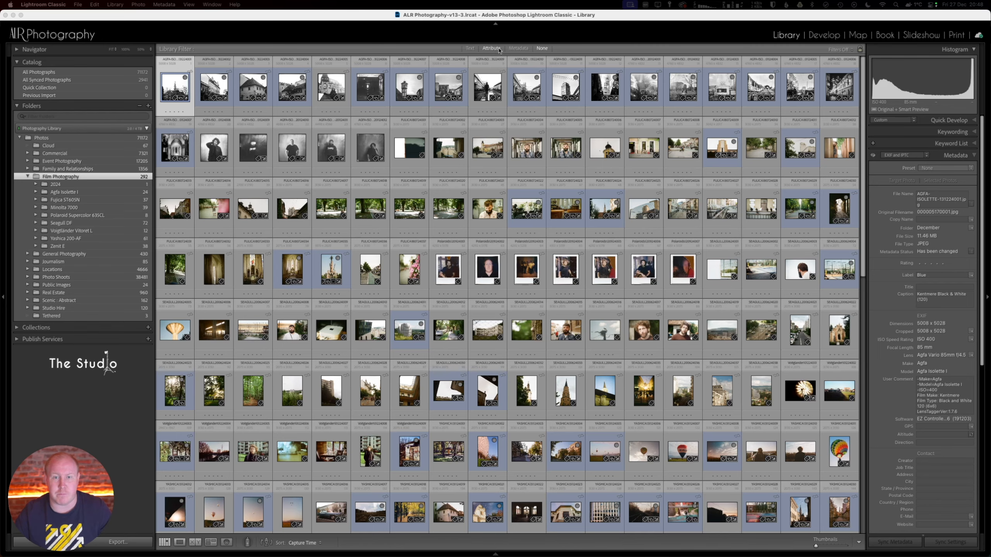
pyautogui.click(519, 48)
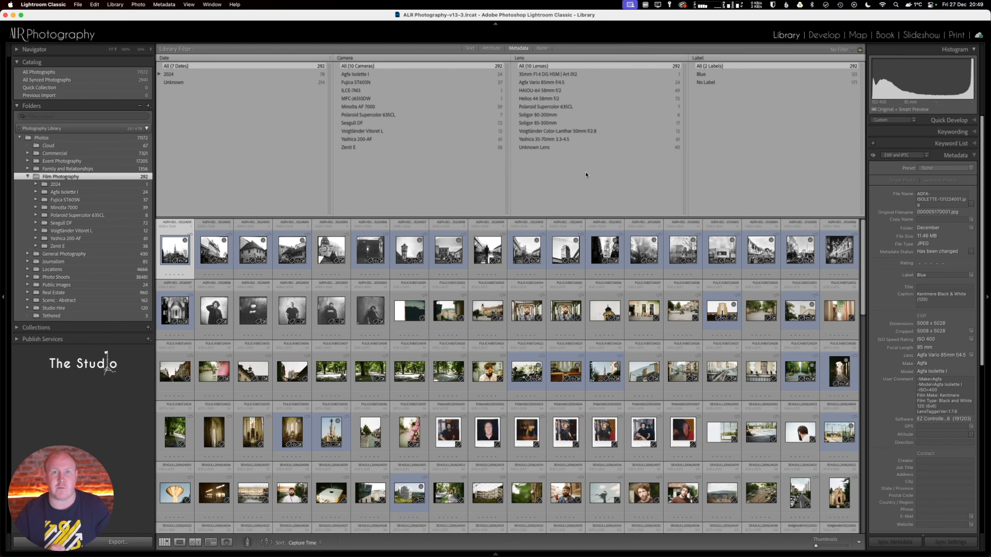
# Step: Import the photos from desktop folder 00000978 into the Agfa Isolette I folder, using AGFA as the custom renaming text
pyautogui.moveTo(0, 1)
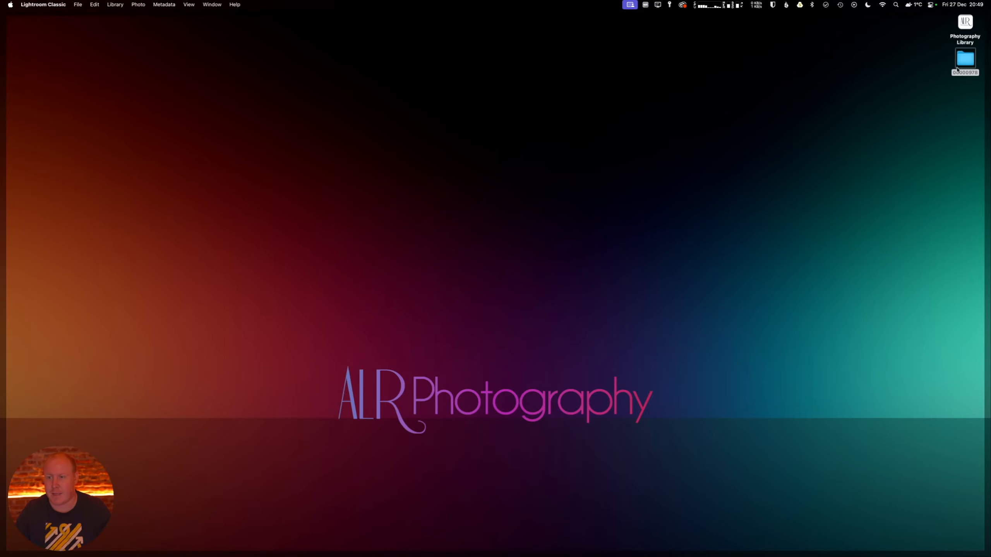
pyautogui.moveTo(960, 60); pyautogui.dragTo(662, 188)
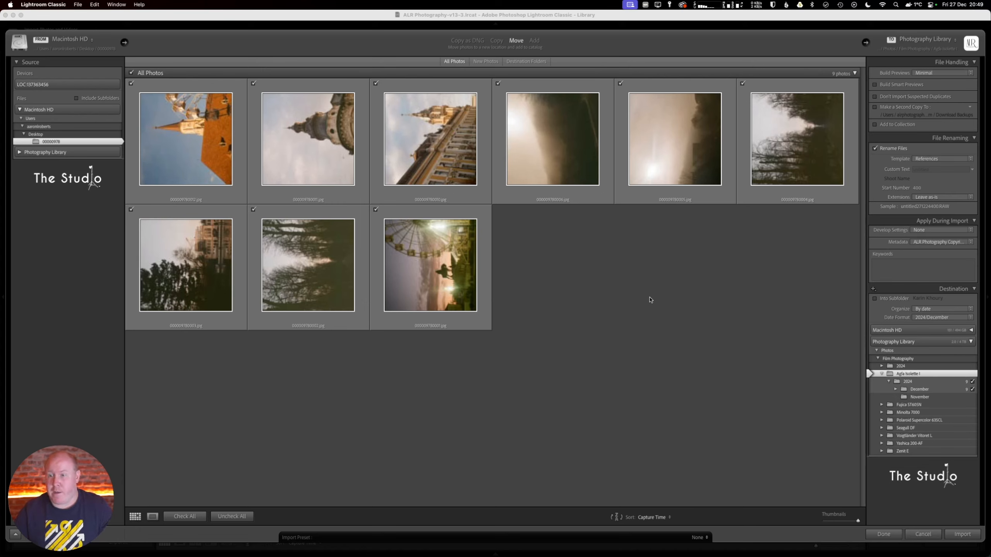
pyautogui.click(940, 170)
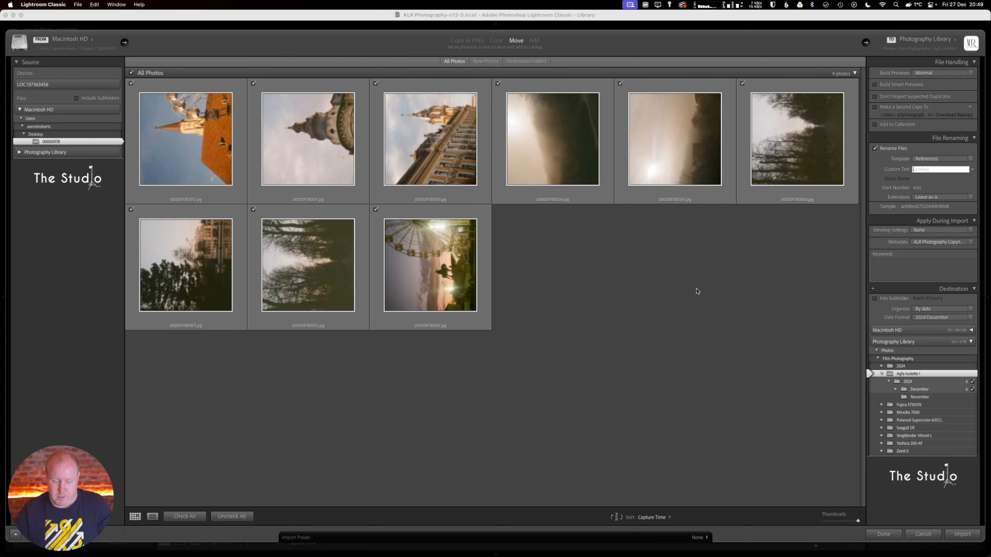
pyautogui.write('AGFA')
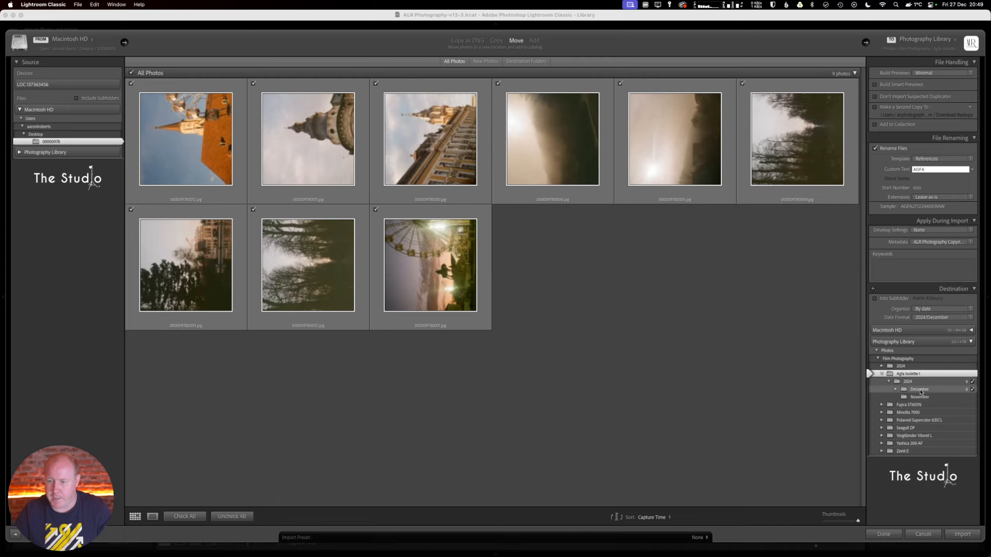
pyautogui.click(912, 375)
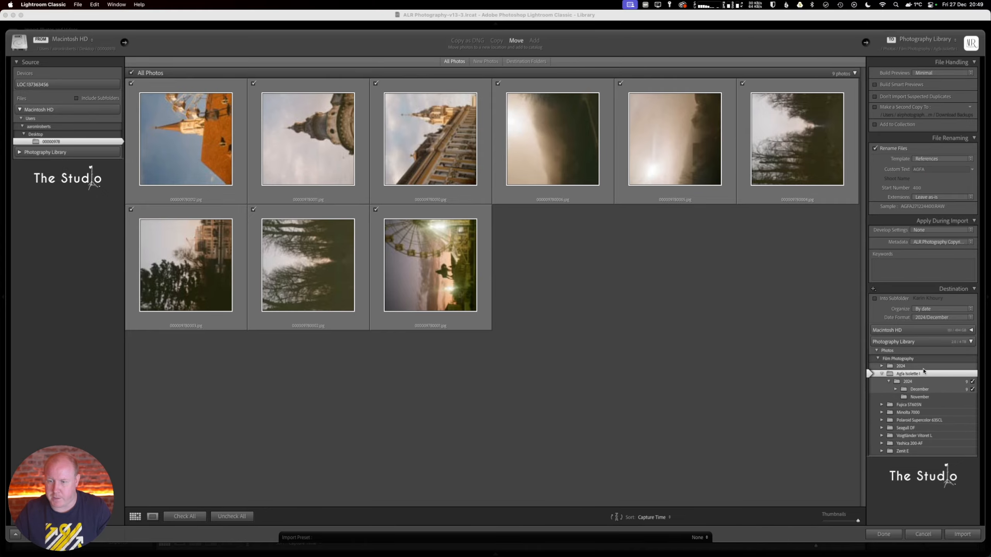
pyautogui.click(969, 537)
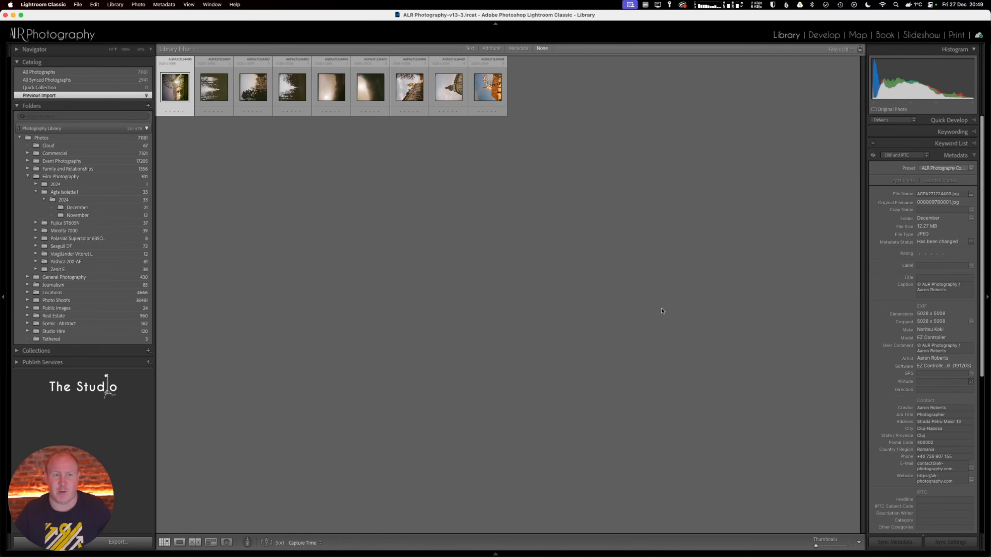
# Step: Open the first imported photo, the Ferris wheel, at full view and rotate it 90° clockwise
pyautogui.click(685, 285)
pyautogui.doubleClick(178, 89)
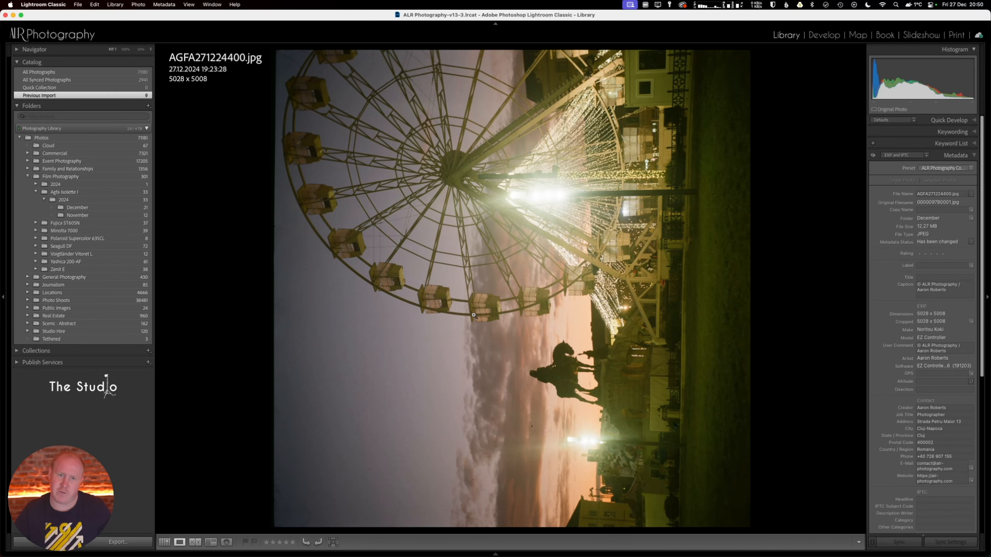
pyautogui.press('super+bracketright')
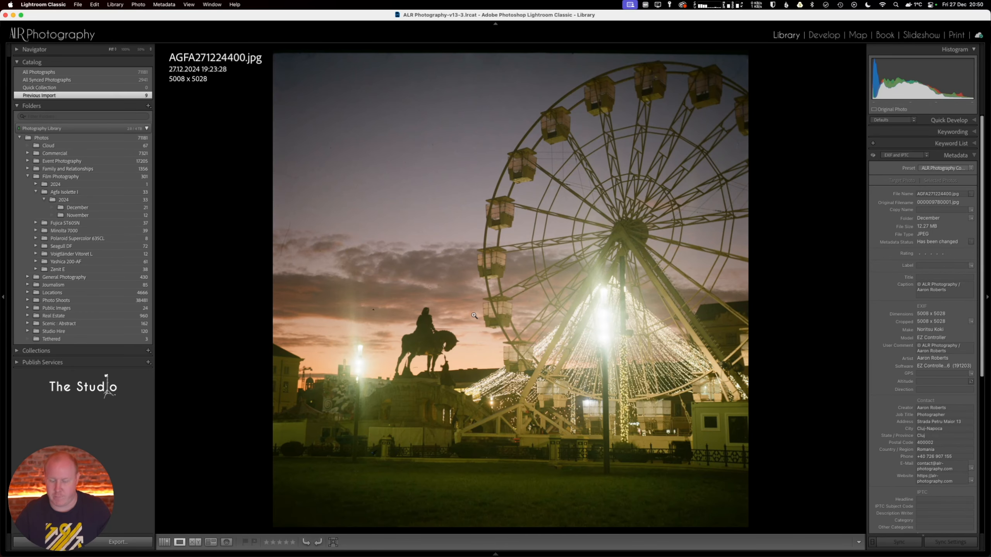
# Step: Examine the Ferris wheel photo up close for dust specks and grain, and return to the thumbnail grid
pyautogui.click(473, 314)
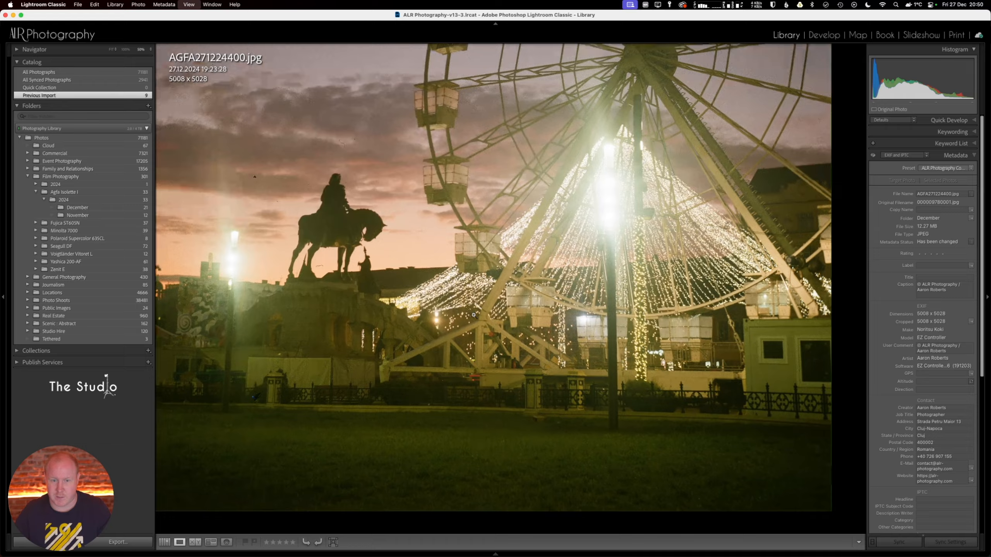
pyautogui.scroll(10, 405, 202)
pyautogui.hscroll(-10, 405, 202)
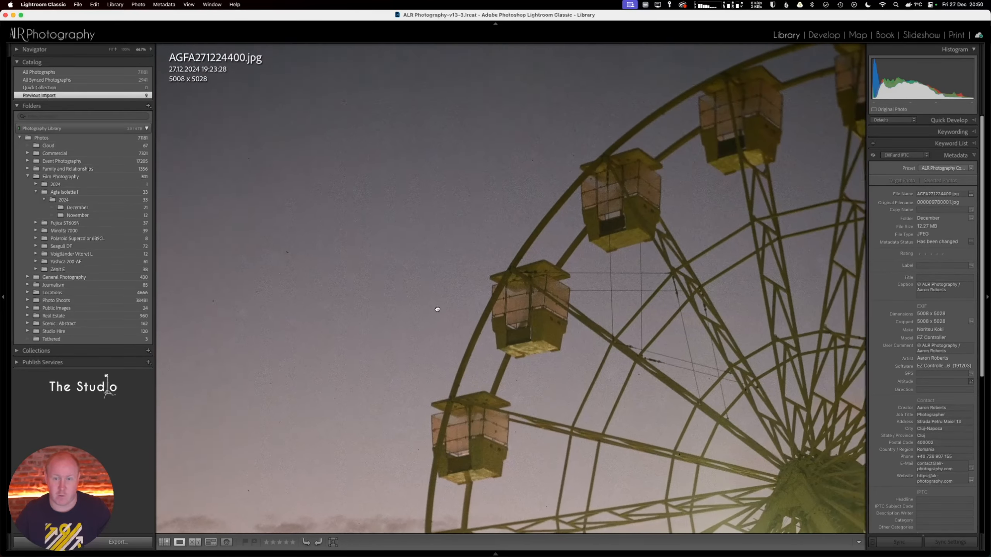
pyautogui.moveTo(614, 192); pyautogui.dragTo(395, 295)
pyautogui.moveTo(489, 392); pyautogui.dragTo(578, 116)
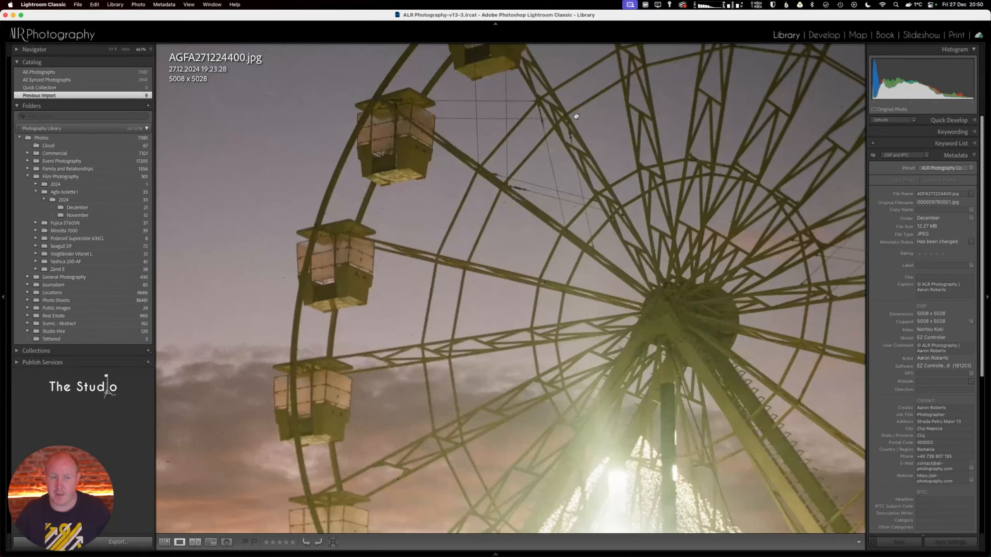
pyautogui.press('super+equal')
pyautogui.press('super+minus')
pyautogui.press('super+minus')
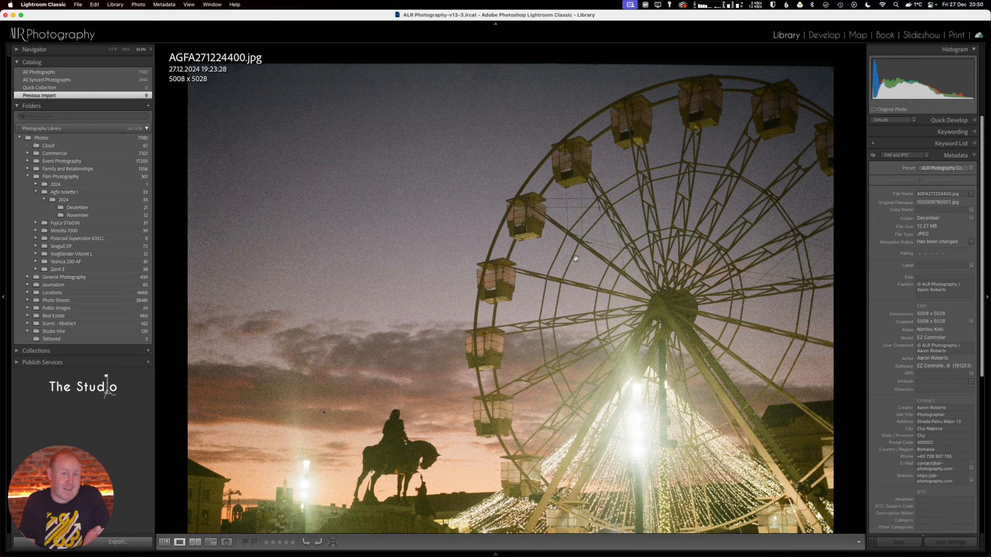
pyautogui.press('g')
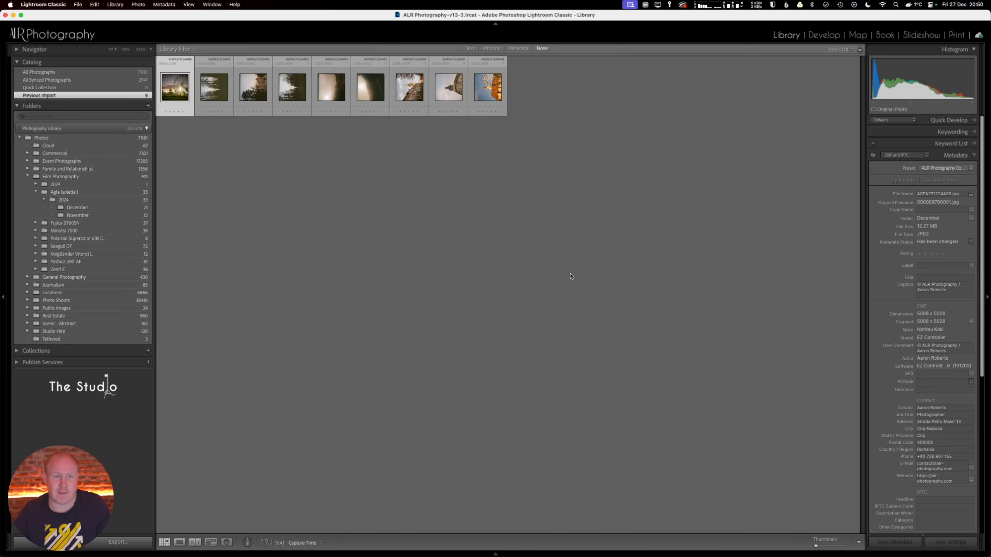
# Step: Rotate each of the remaining eight imported photos clockwise so that they all stand upright
pyautogui.click(219, 90)
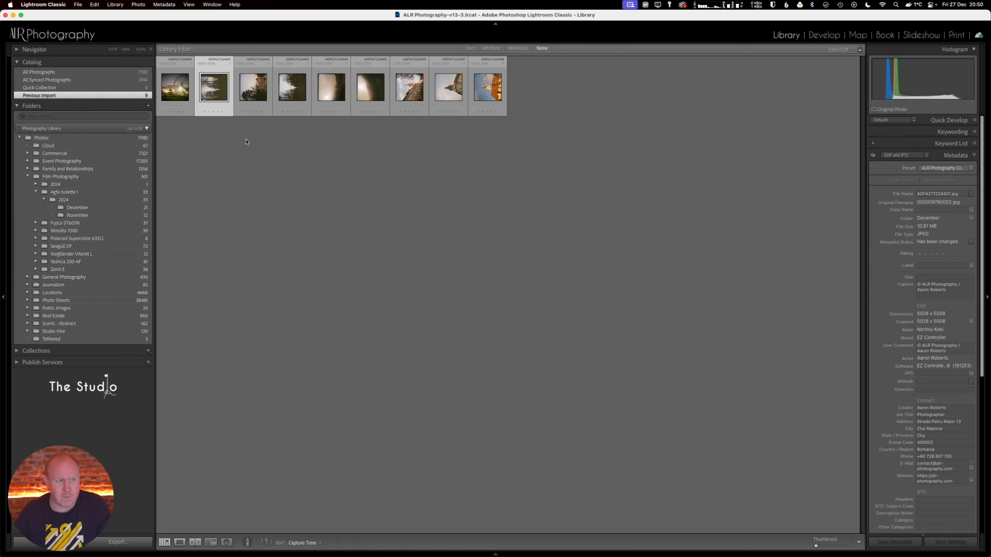
pyautogui.press('Right')
pyautogui.press('super+bracketright')
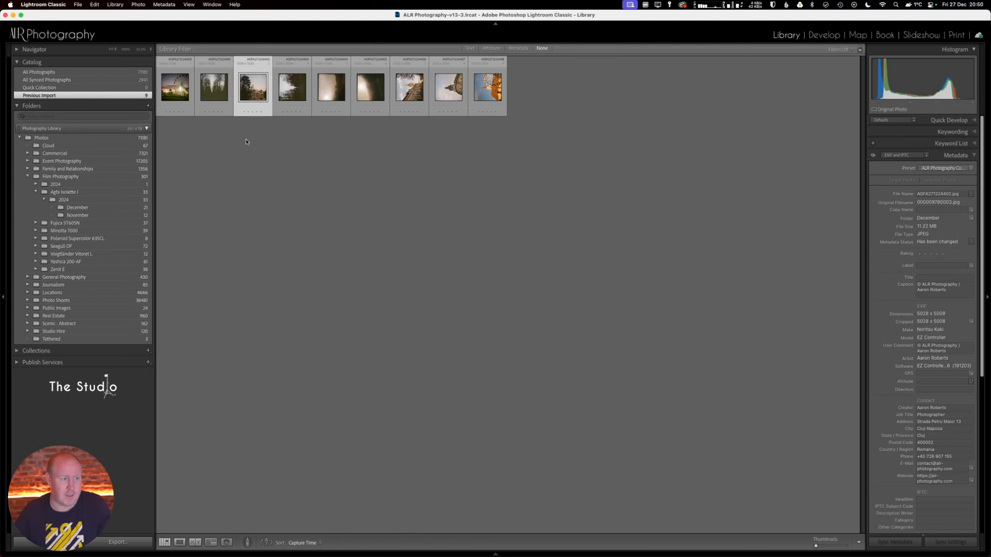
pyautogui.press('Right')
pyautogui.press('super+bracketright')
pyautogui.press('Right')
pyautogui.press('super+bracketright')
pyautogui.press('Right')
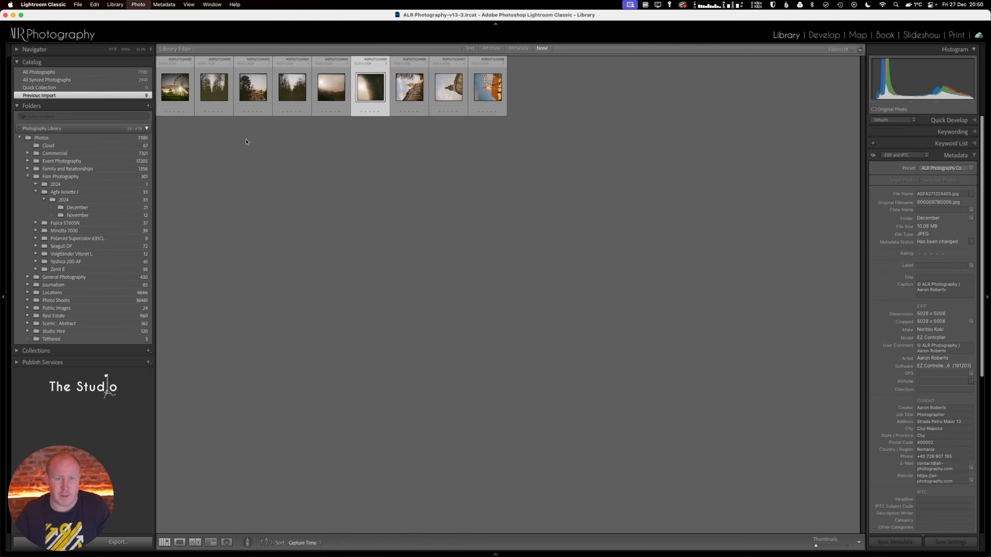
pyautogui.press('super+bracketright')
pyautogui.press('Right')
pyautogui.press('super+bracketleft')
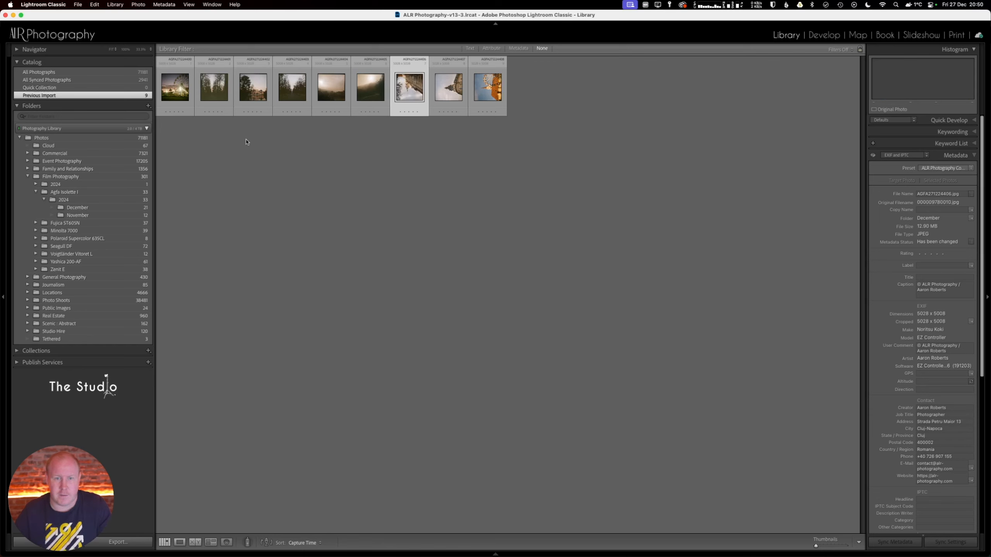
pyautogui.press('Right')
pyautogui.press('Left')
pyautogui.press('super+bracketright')
pyautogui.press('super+bracketright')
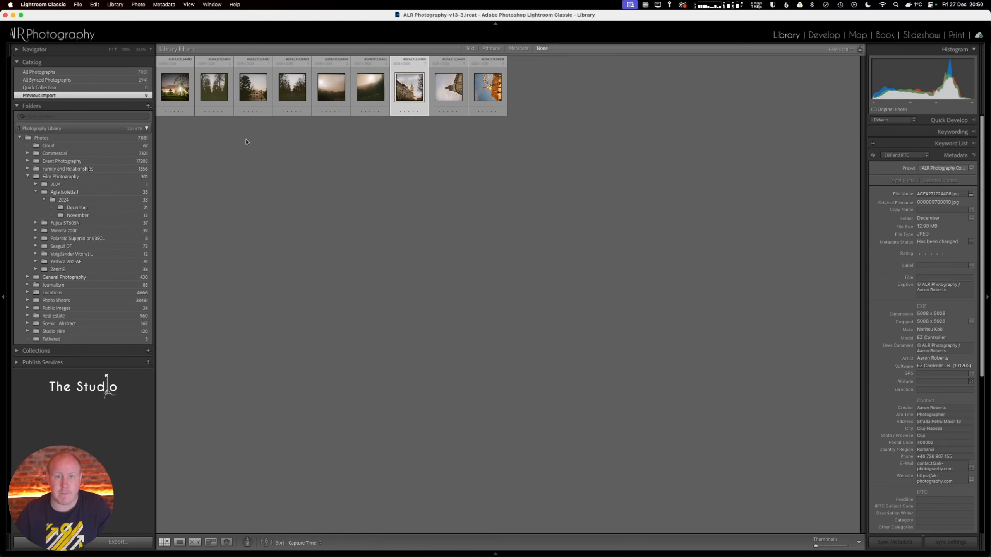
pyautogui.press('Right')
pyautogui.press('super+bracketright')
pyautogui.press('Right')
pyautogui.press('super+bracketright')
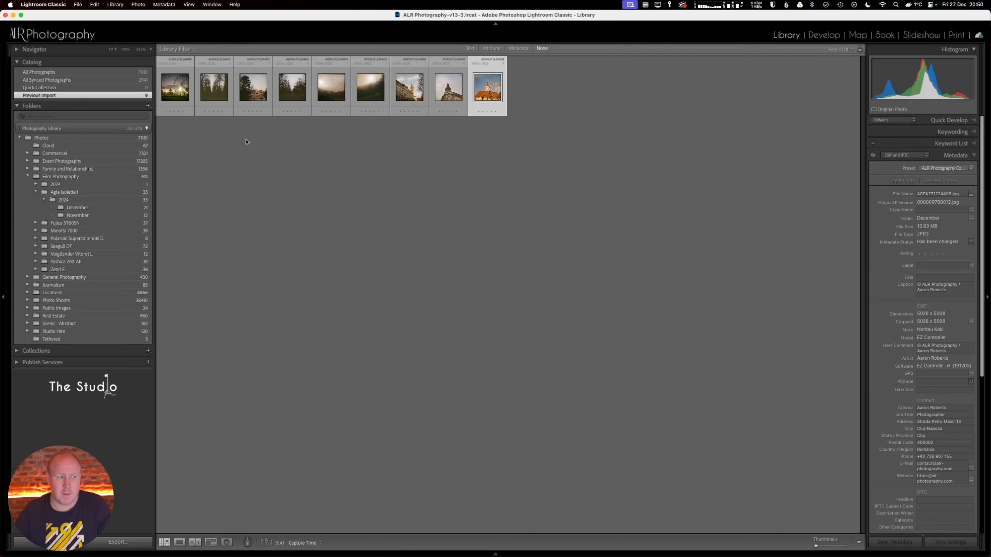
# Step: Enlarge the grid thumbnails and convert all nine imported photos to DNG, deleting the originals after successful conversion
pyautogui.click(431, 265)
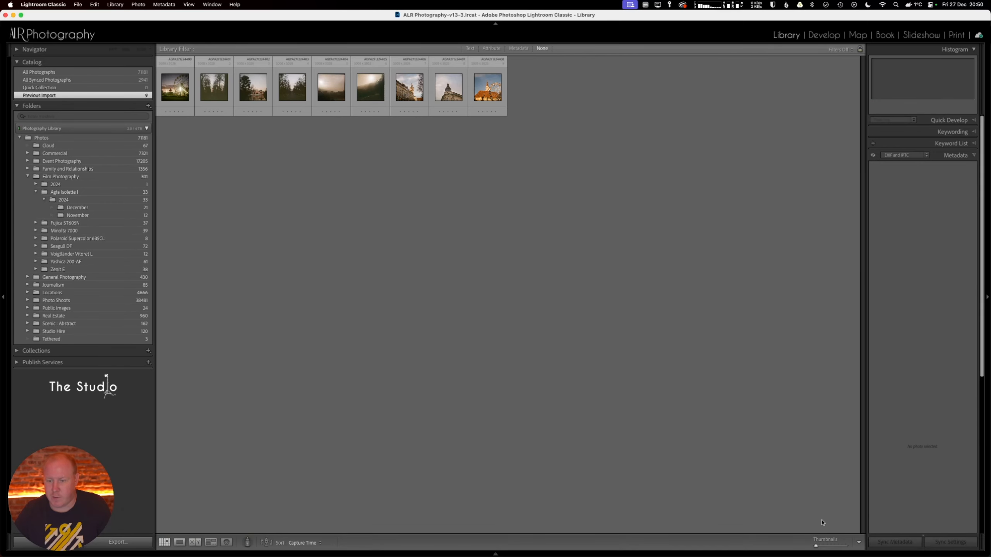
pyautogui.click(835, 546)
pyautogui.click(265, 125)
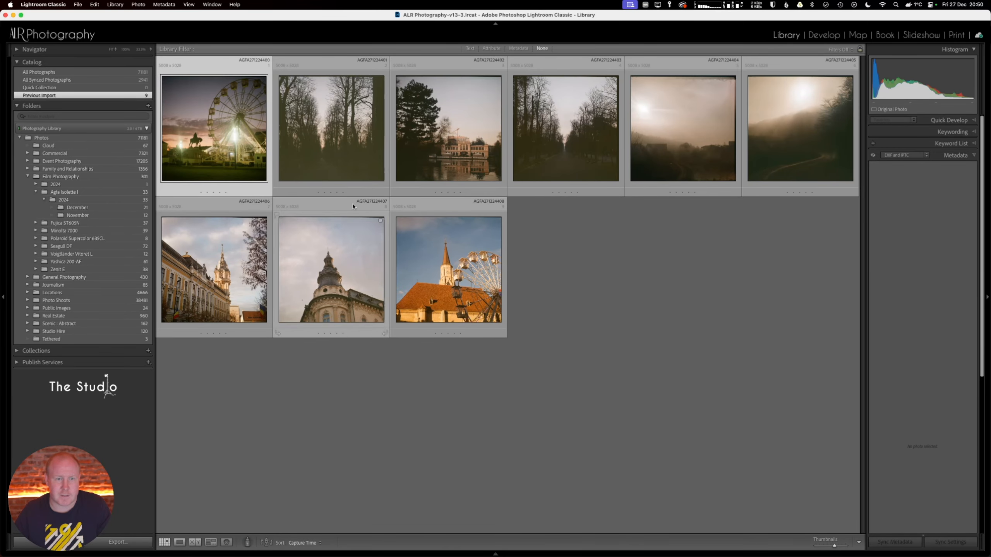
pyautogui.keyDown('shift'); pyautogui.click(477, 290); pyautogui.keyUp('shift')
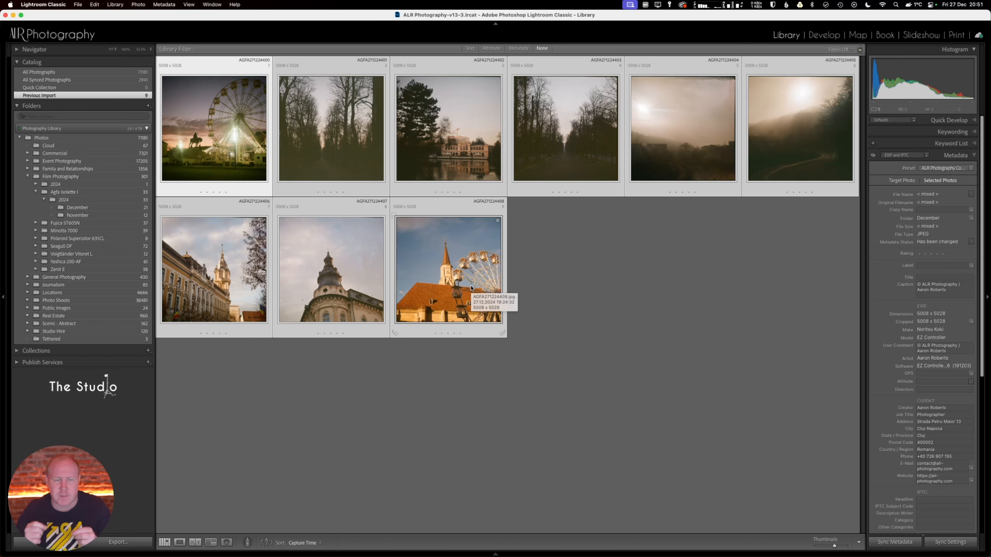
pyautogui.click(236, 4)
pyautogui.write('dng')
pyautogui.press('Down')
pyautogui.press('Down')
pyautogui.press('Down')
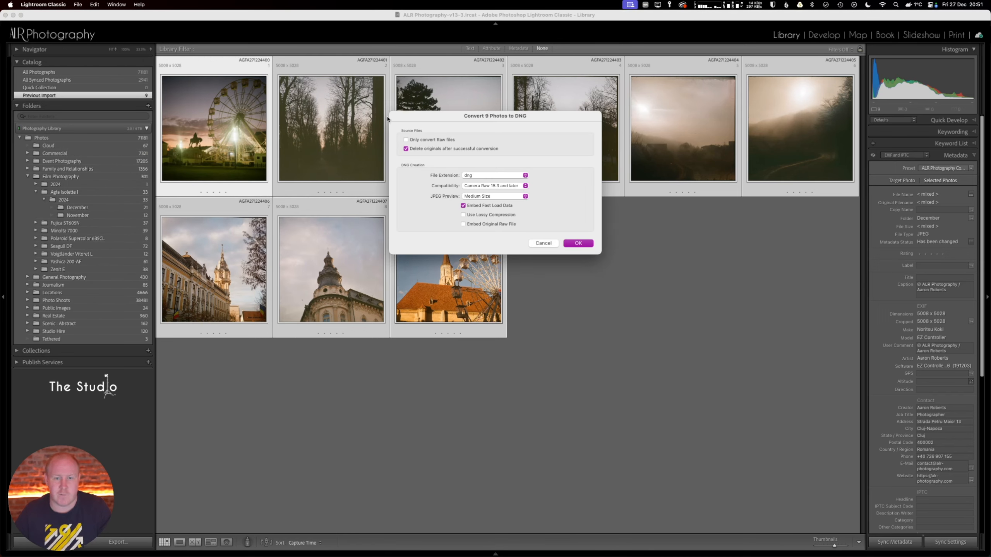
pyautogui.click(579, 243)
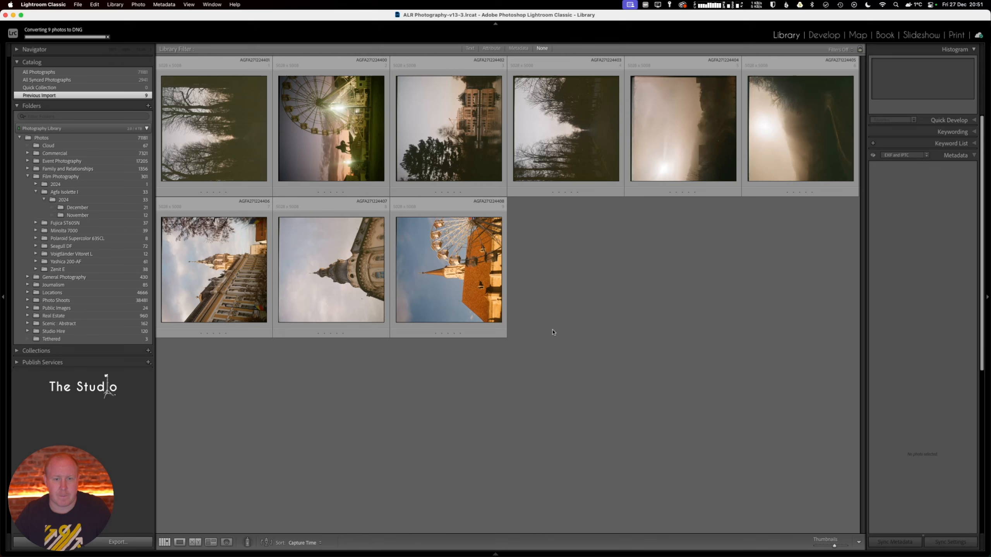
# Step: Rotate all nine converted DNG photos 90° clockwise together and clear the selection
pyautogui.click(230, 153)
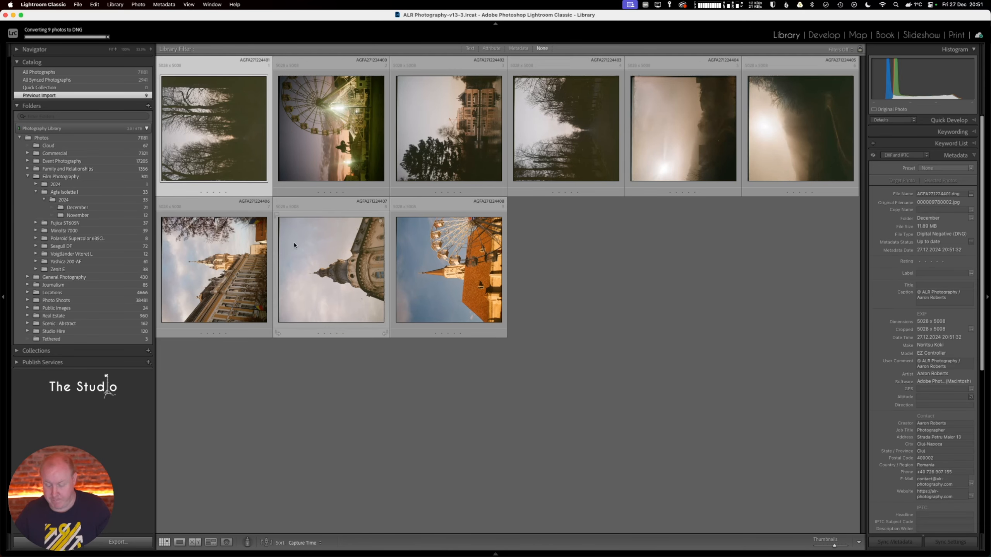
pyautogui.press('super+a')
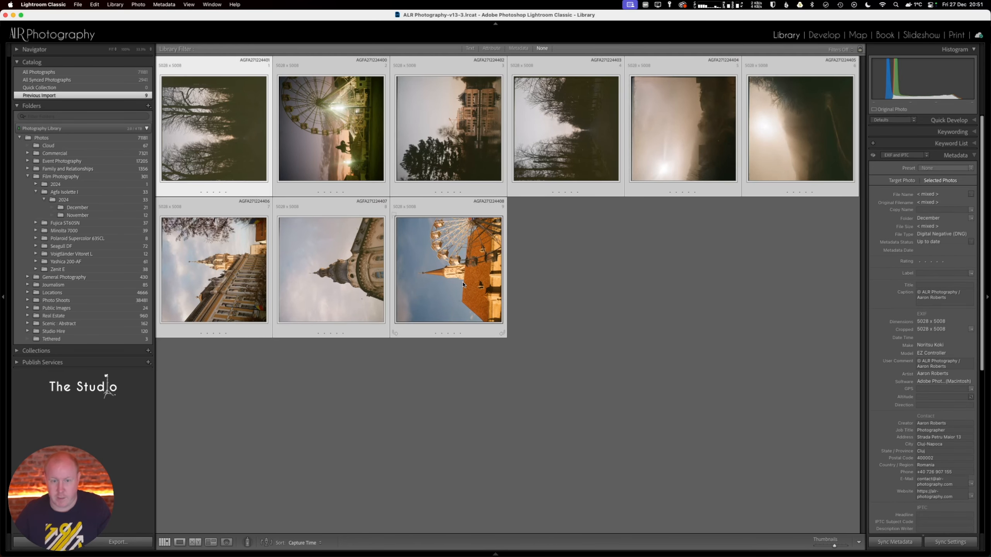
pyautogui.press('super+bracketright')
pyautogui.click(591, 277)
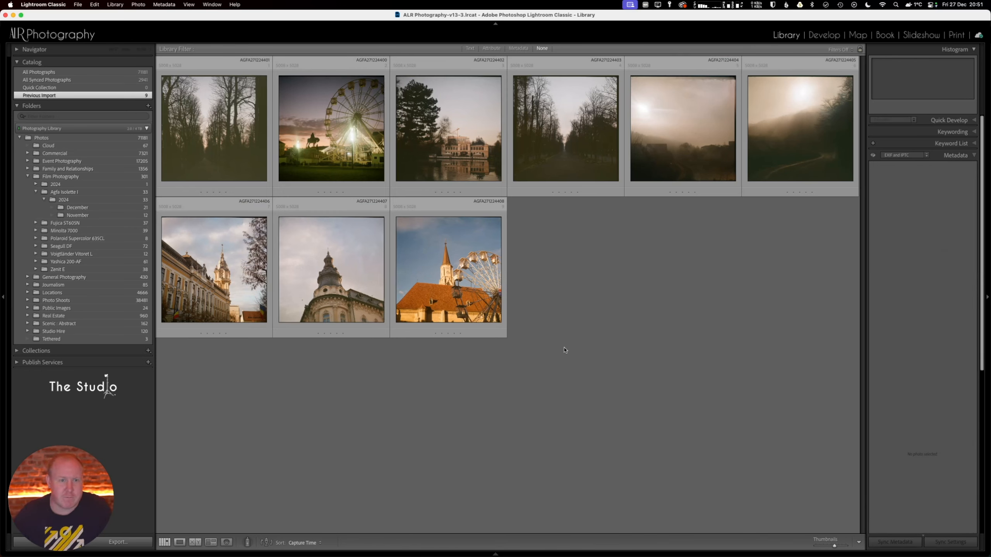
# Step: Check the imported photos by metadata, filtering on camera EZ Controller and Unknown Lens, and turn the filter off again
pyautogui.click(230, 129)
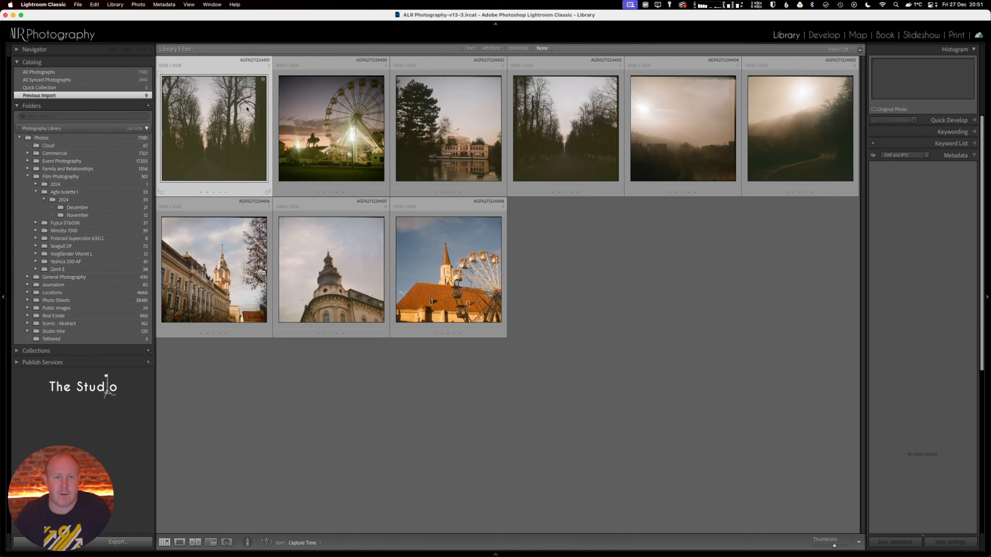
pyautogui.click(501, 48)
pyautogui.click(517, 49)
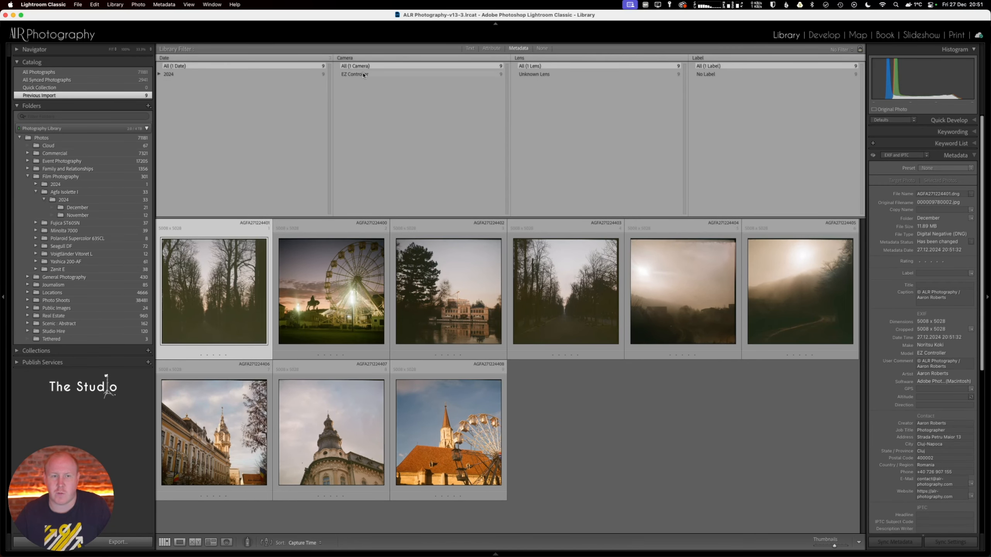
pyautogui.click(386, 76)
pyautogui.click(569, 77)
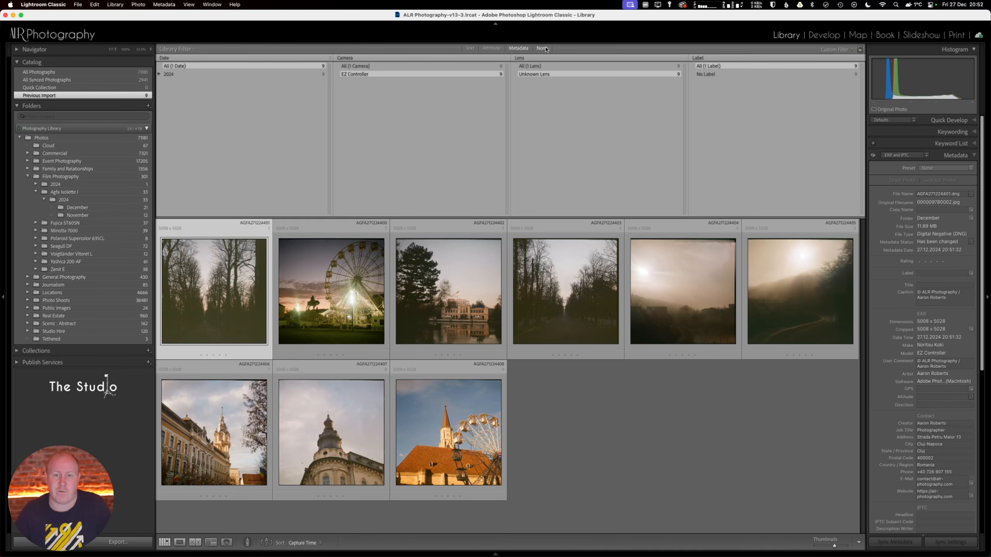
pyautogui.click(543, 49)
pyautogui.click(562, 216)
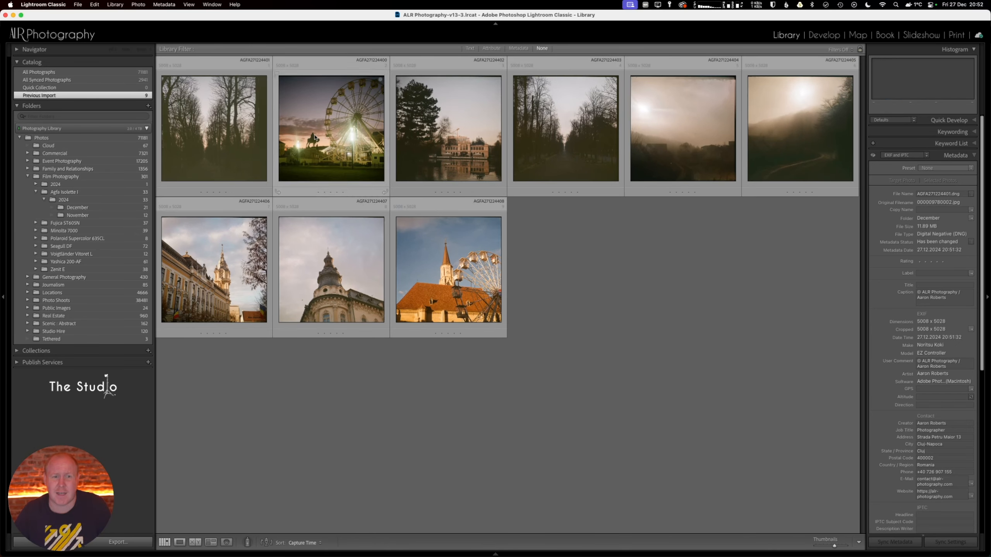
pyautogui.click(163, 97)
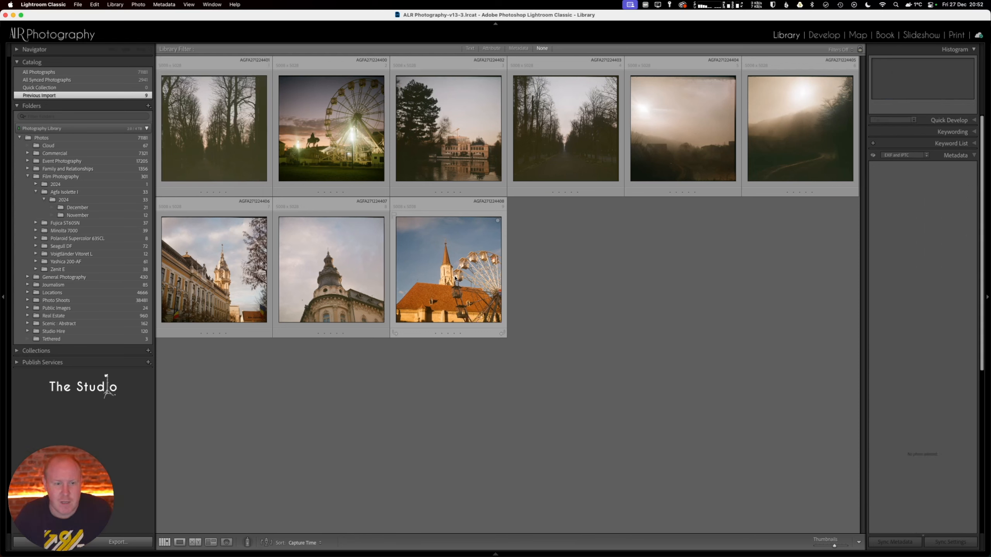
# Step: Select all nine imported photos and open the LensTagger plug-in for them
pyautogui.keyDown('shift'); pyautogui.click(471, 275); pyautogui.keyUp('shift')
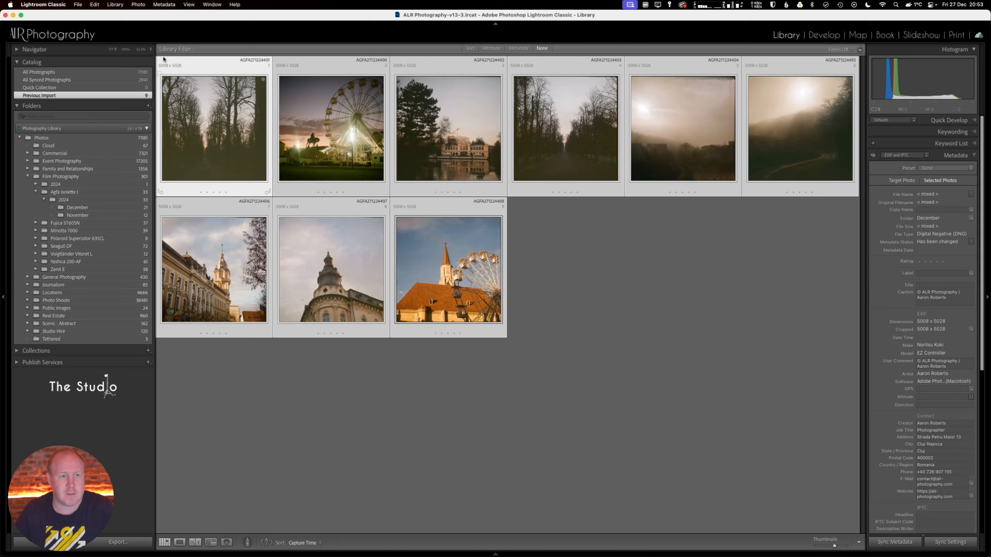
pyautogui.click(80, 3)
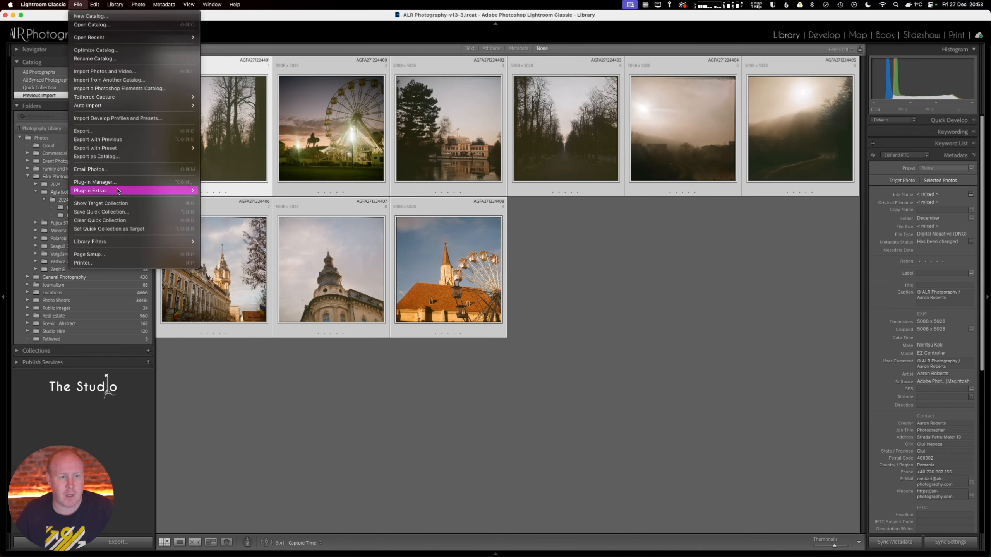
pyautogui.moveTo(176, 190)
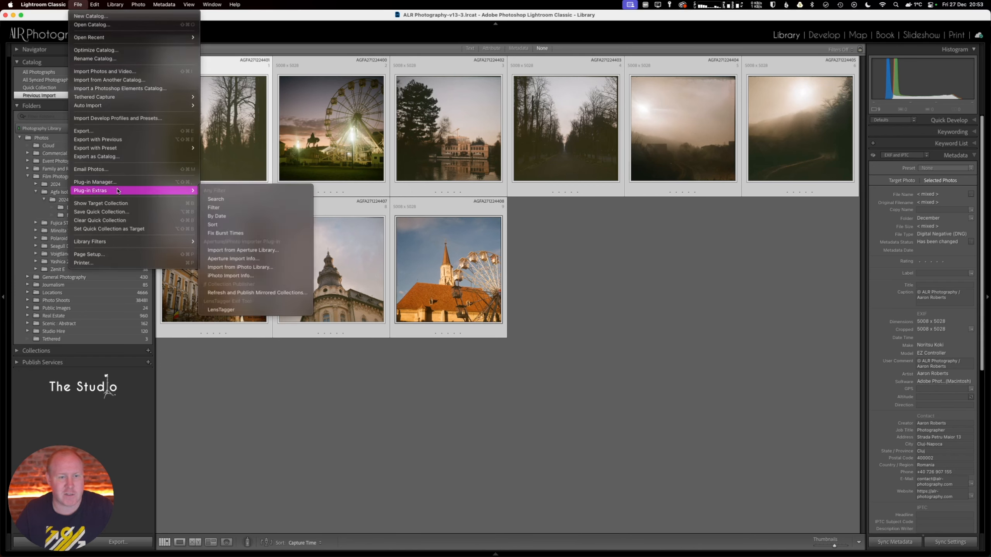
pyautogui.click(271, 311)
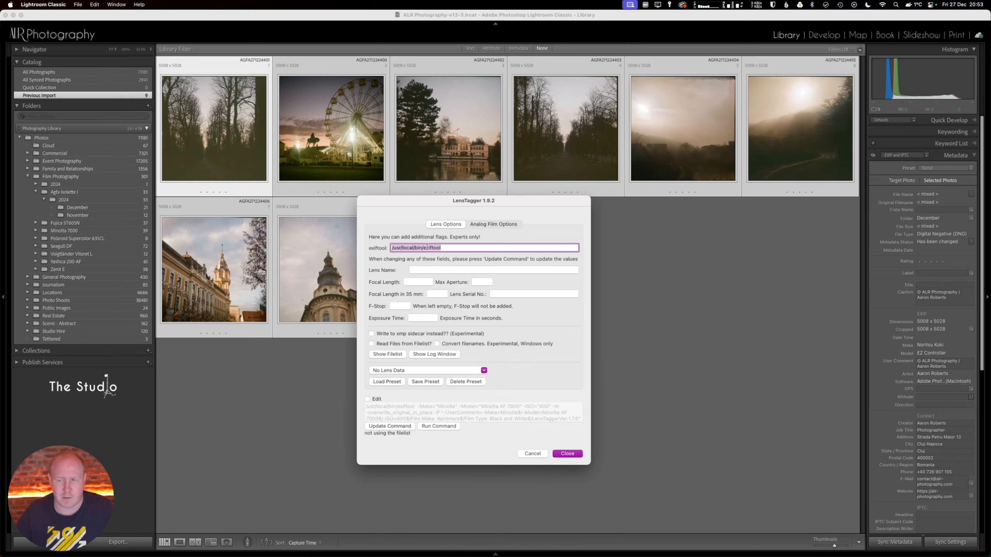
# Step: Examine LensTagger's lens fields, from lens name to exposure time, and its analog film fields for camera and film
pyautogui.click(508, 203)
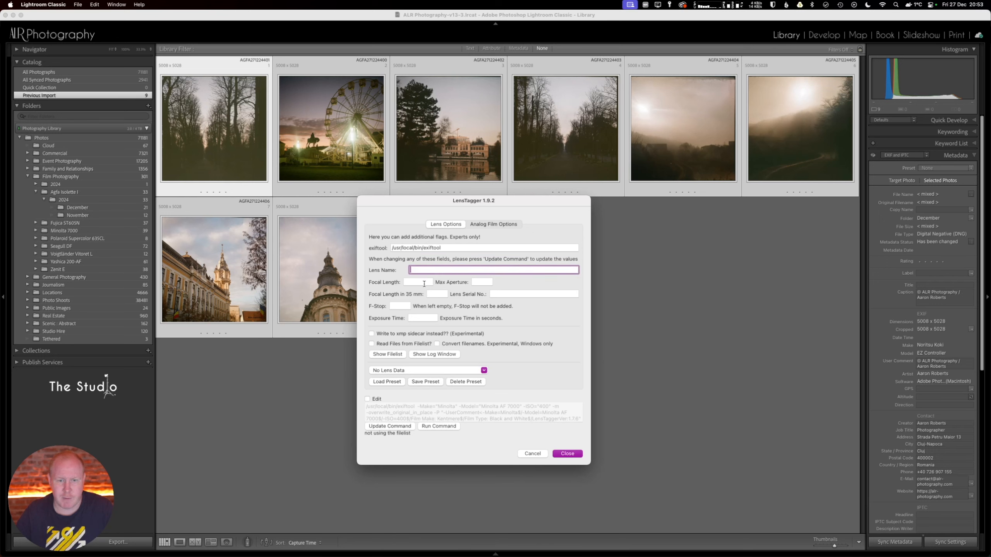
pyautogui.click(413, 282)
pyautogui.press('Tab')
pyautogui.press('Tab')
pyautogui.press('Tab')
pyautogui.press('Tab')
pyautogui.press('Tab')
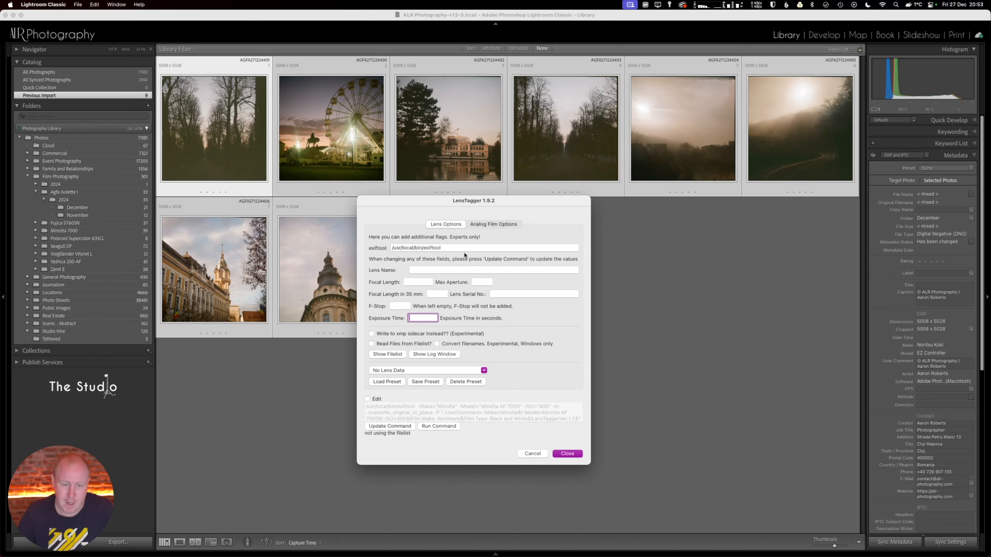
pyautogui.click(444, 224)
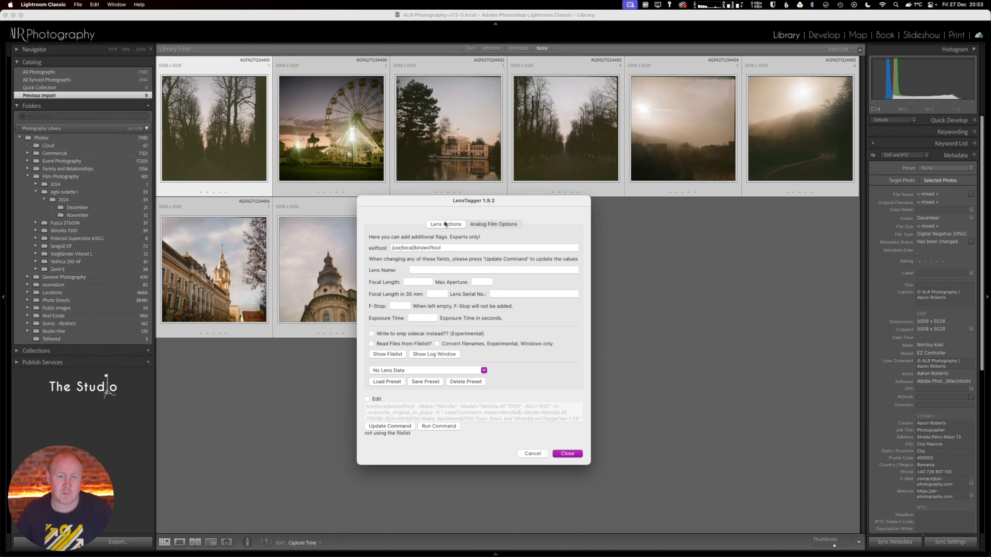
pyautogui.click(494, 224)
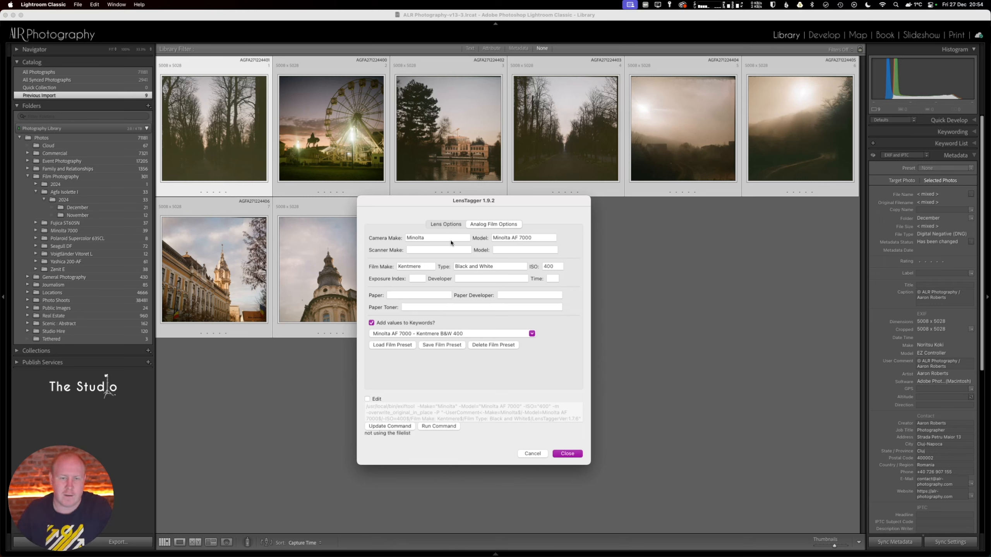
pyautogui.click(450, 227)
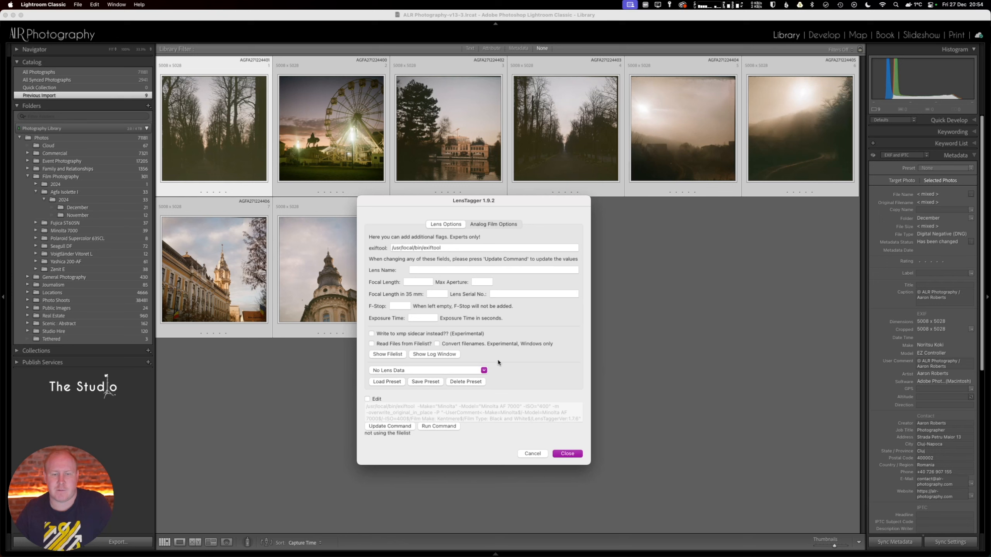
# Step: Load the lens preset Agfa Vario 85mm f/4.5 into LensTagger's lens options
pyautogui.click(484, 371)
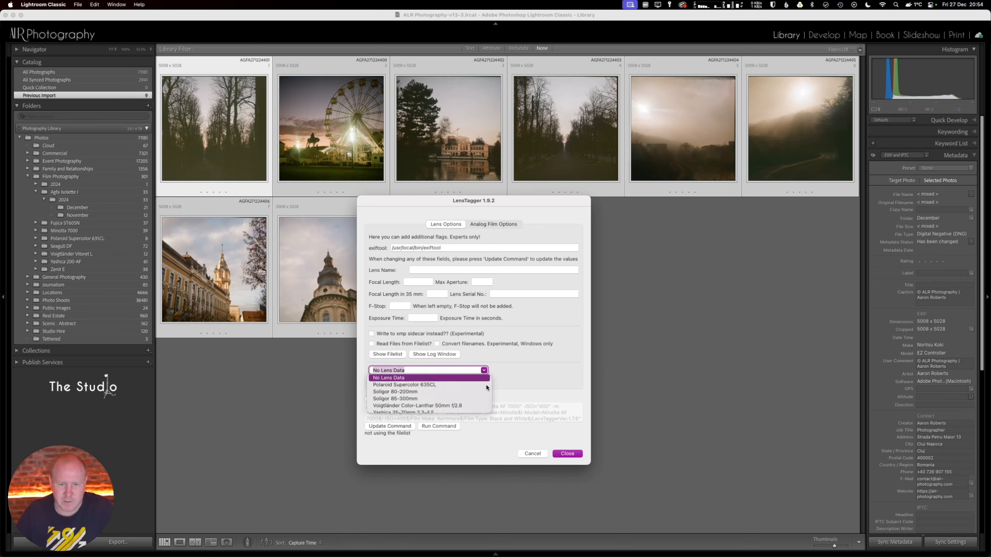
pyautogui.scroll(3, 433, 394)
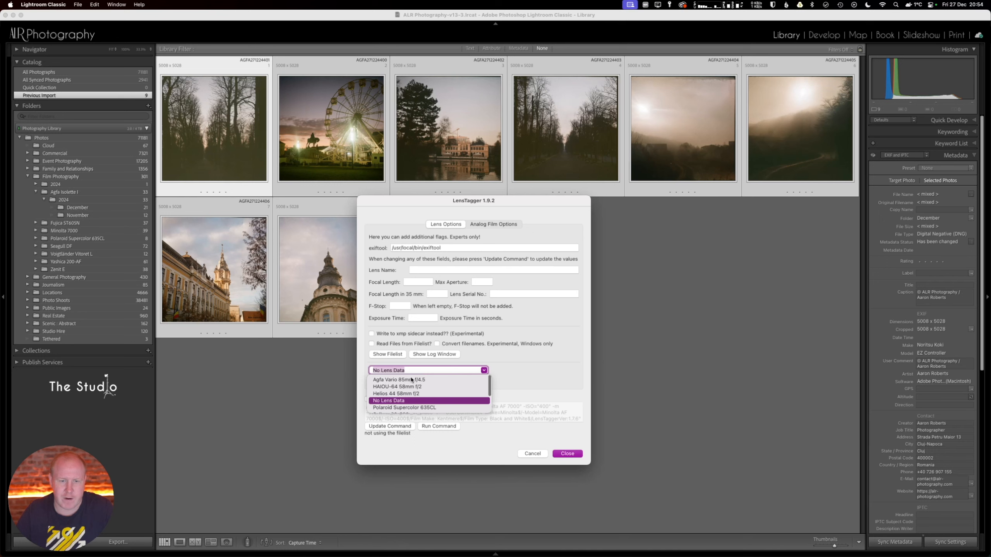
pyautogui.click(413, 380)
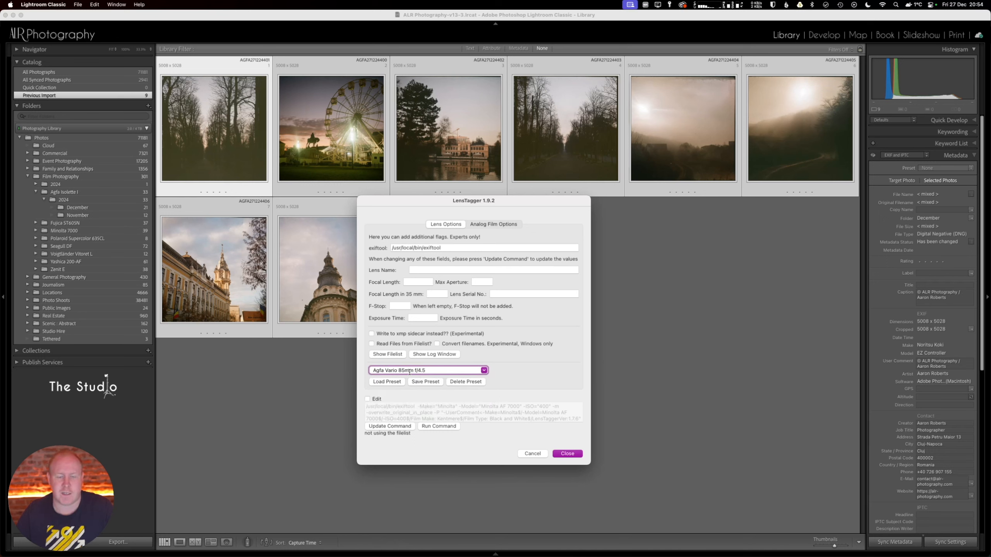
pyautogui.click(387, 382)
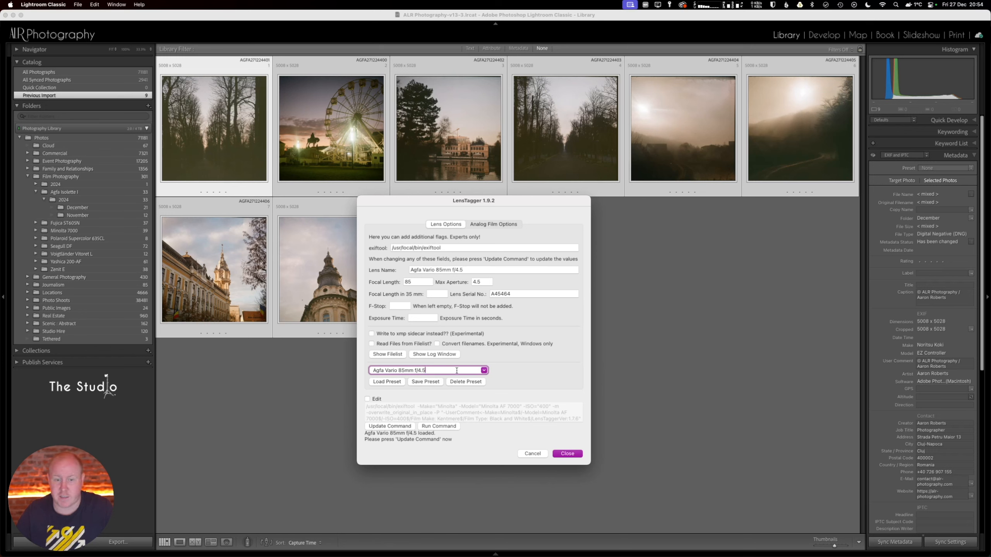
pyautogui.write('dfgodkpf')
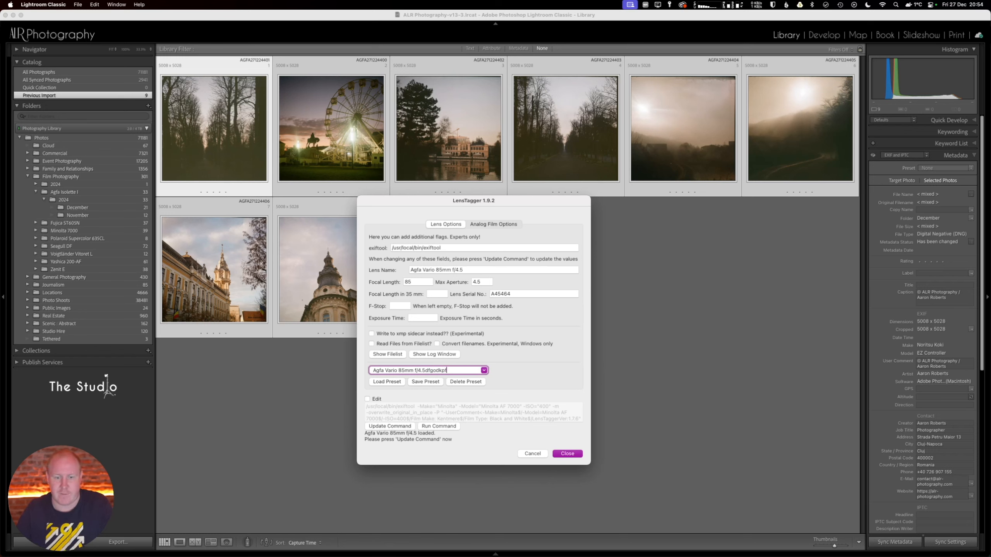
pyautogui.press('BackSpace')
pyautogui.press('BackSpace')
pyautogui.press('BackSpace')
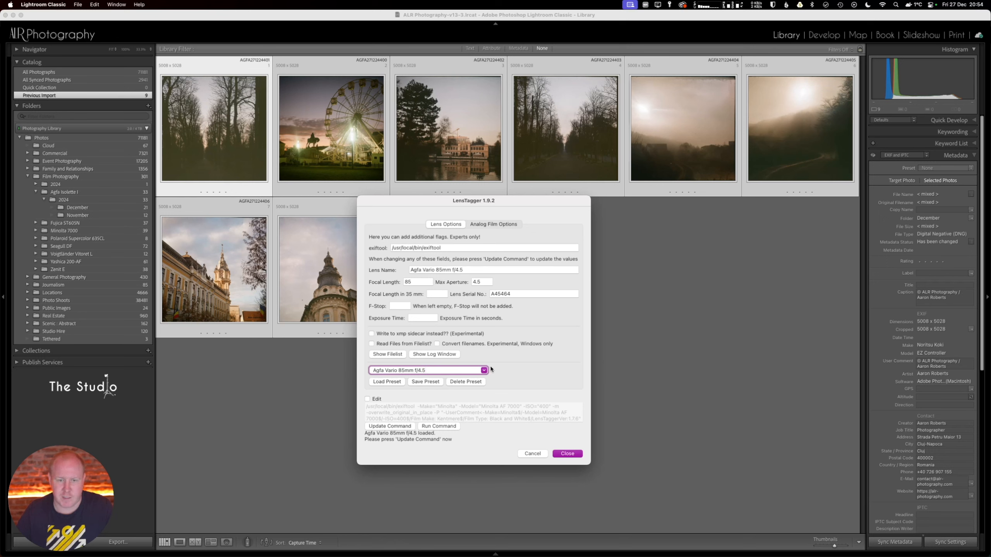
# Step: Update the command with the loaded lens data and load the film preset Agfa Isolette I - Kentmere B&W 400
pyautogui.click(385, 427)
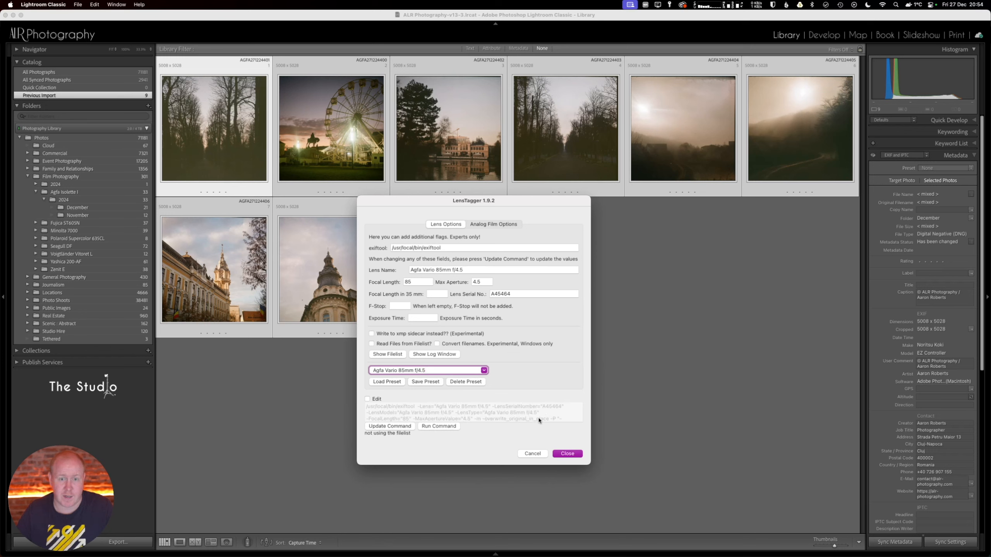
pyautogui.click(491, 224)
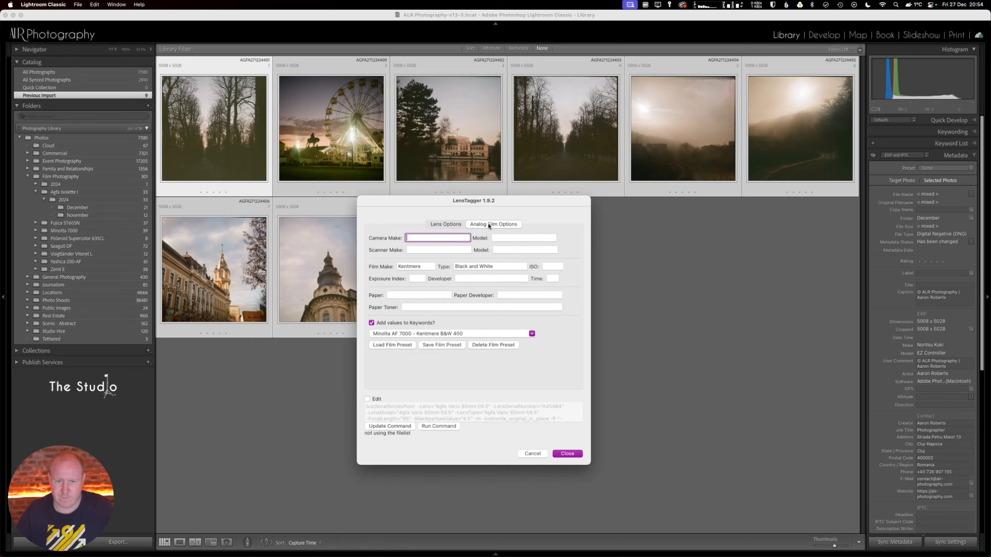
pyautogui.click(532, 334)
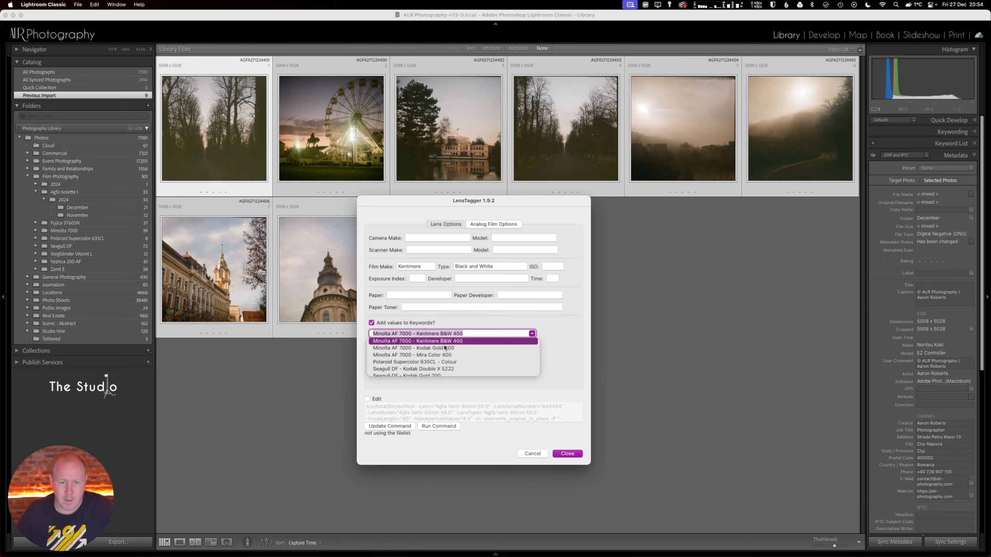
pyautogui.click(428, 349)
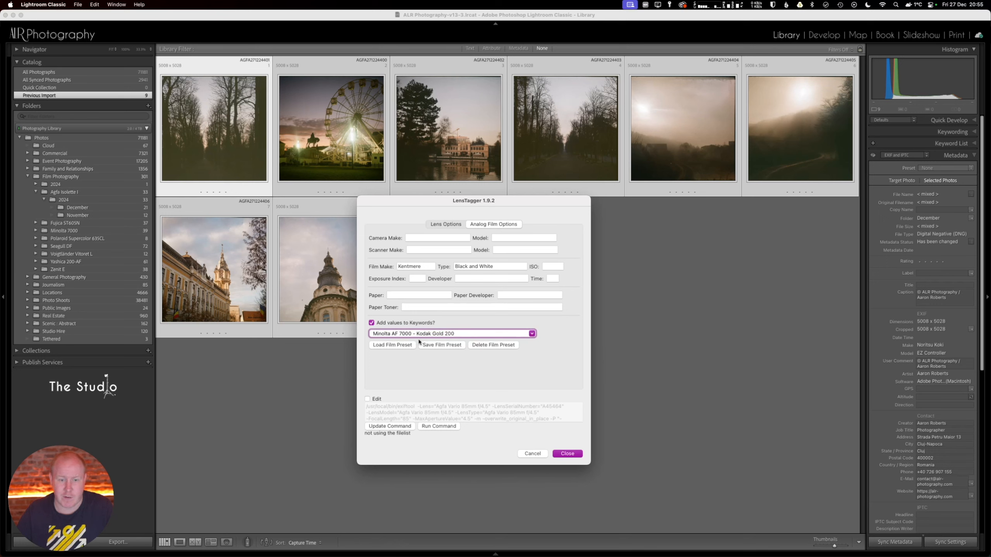
pyautogui.click(532, 333)
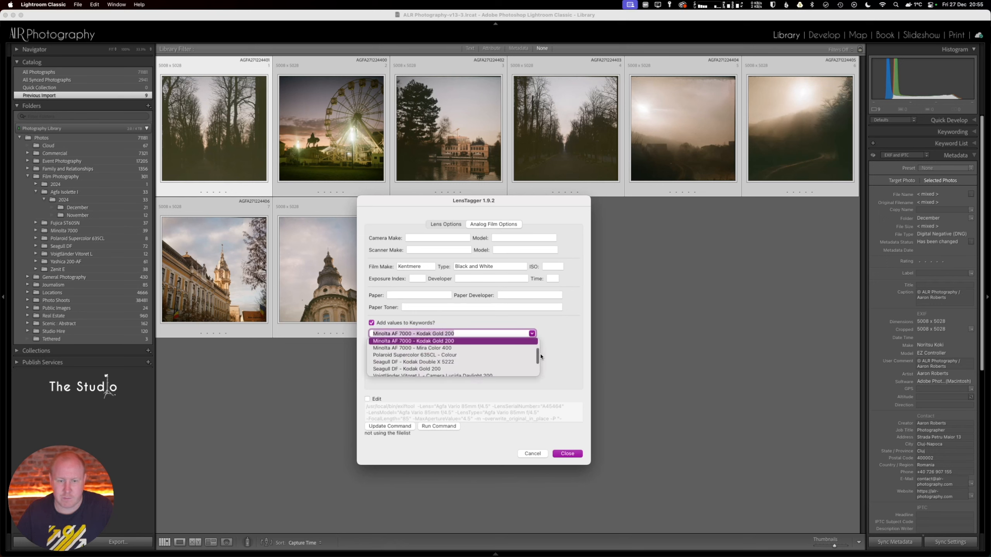
pyautogui.scroll(2, 538, 353)
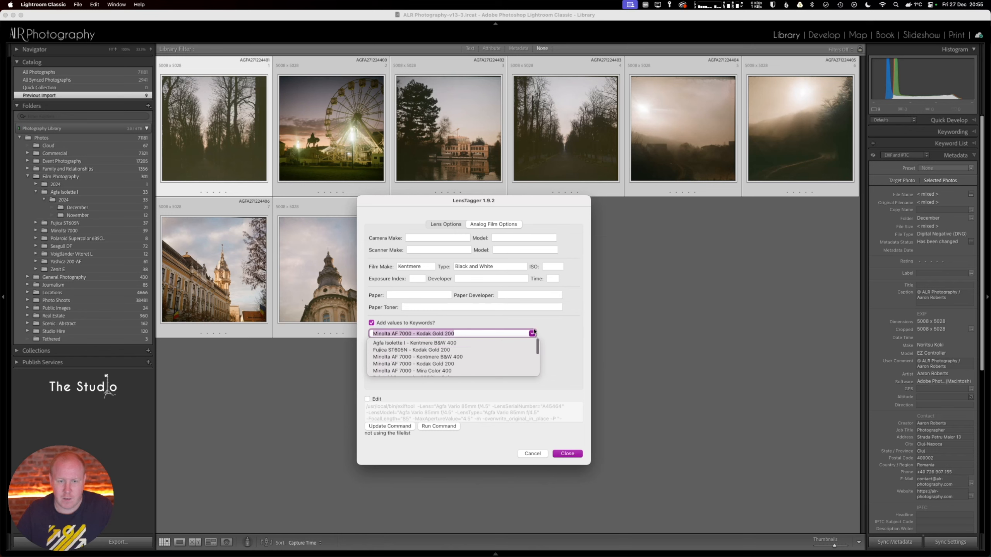
pyautogui.click(495, 343)
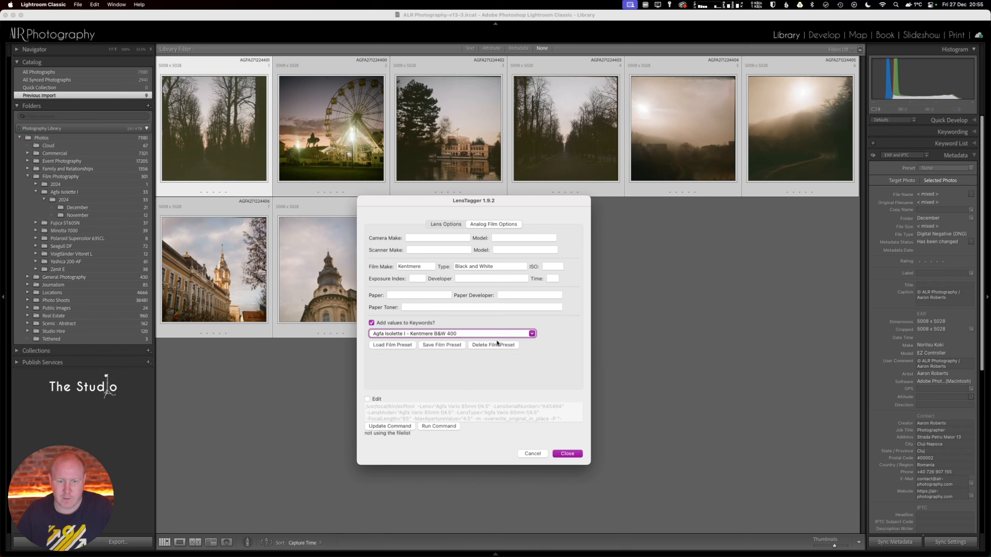
pyautogui.click(396, 345)
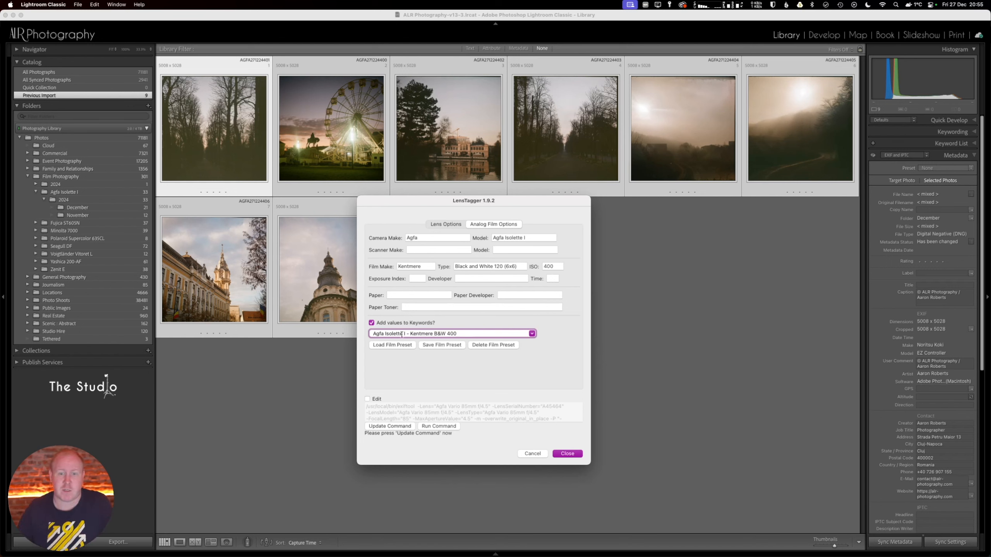
# Step: Set the film make to Kodak, the film type to Gold and the ISO to 200
pyautogui.press('Tab')
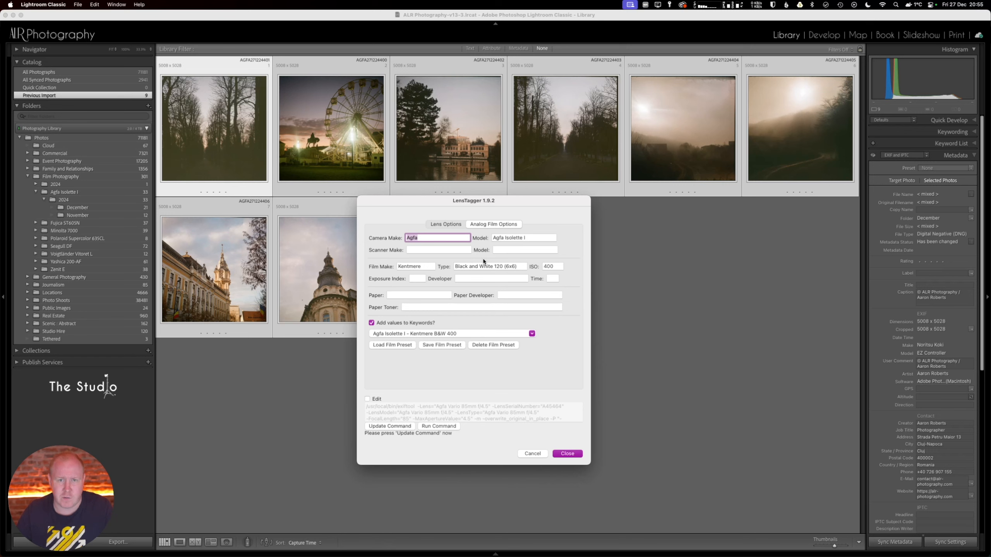
pyautogui.doubleClick(415, 267)
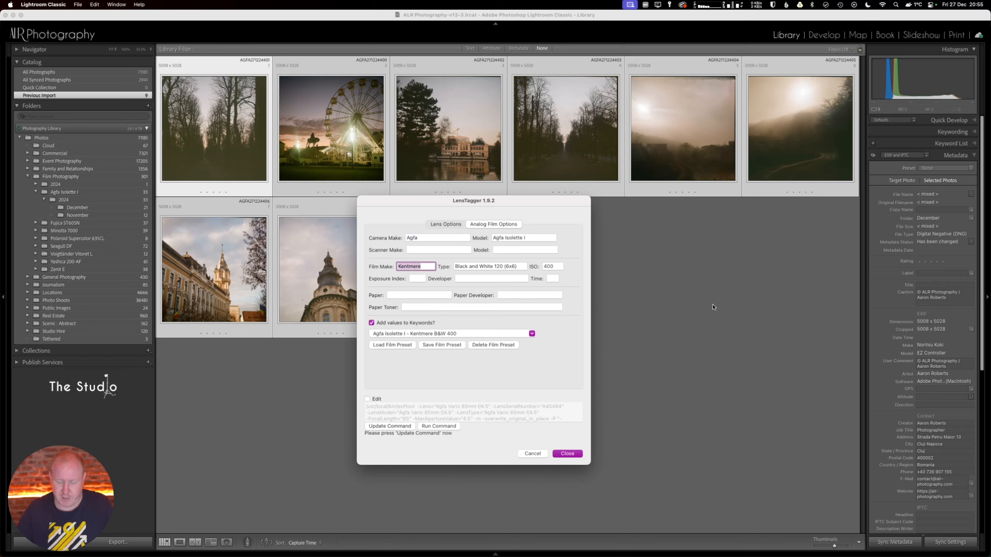
pyautogui.write('Kodak')
pyautogui.press('Tab')
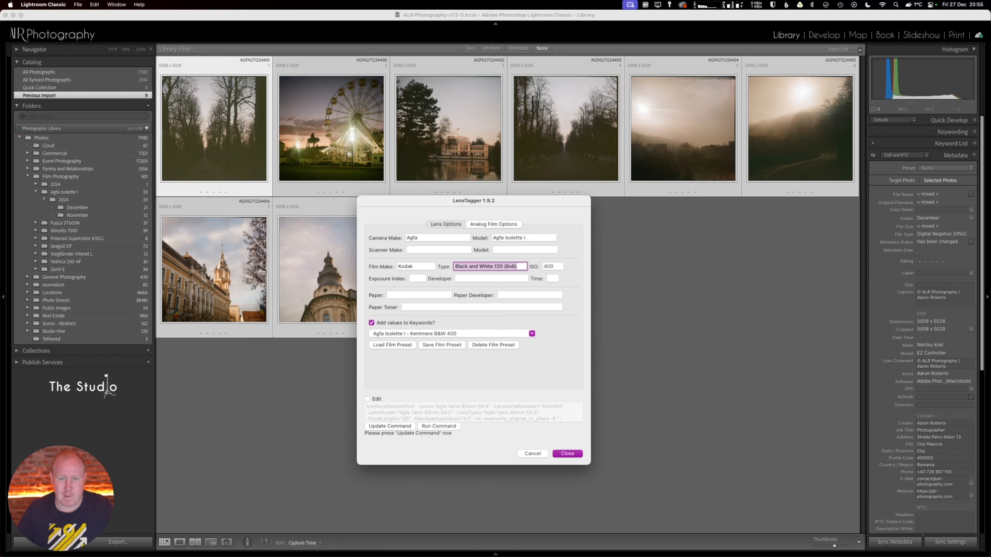
pyautogui.write('Gold')
pyautogui.press('Tab')
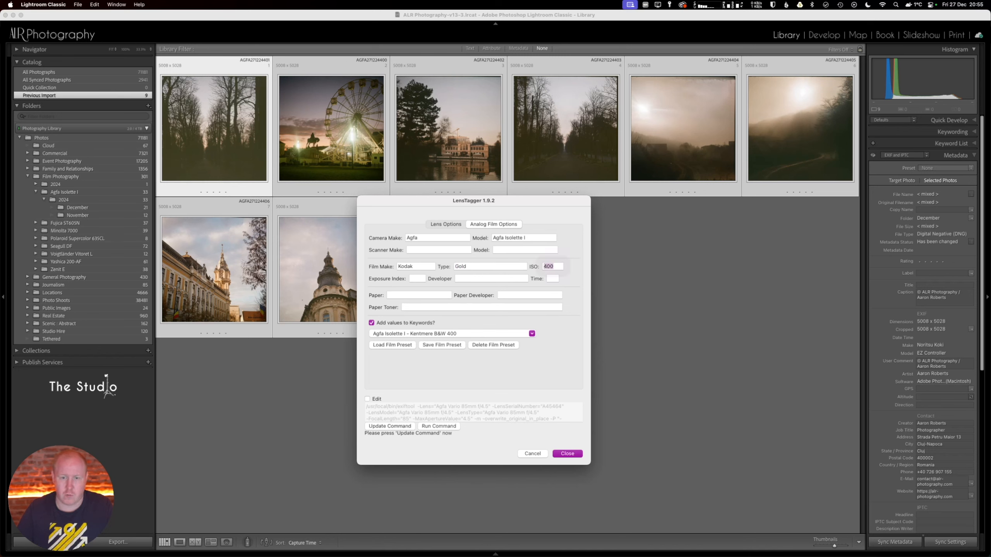
pyautogui.write('200')
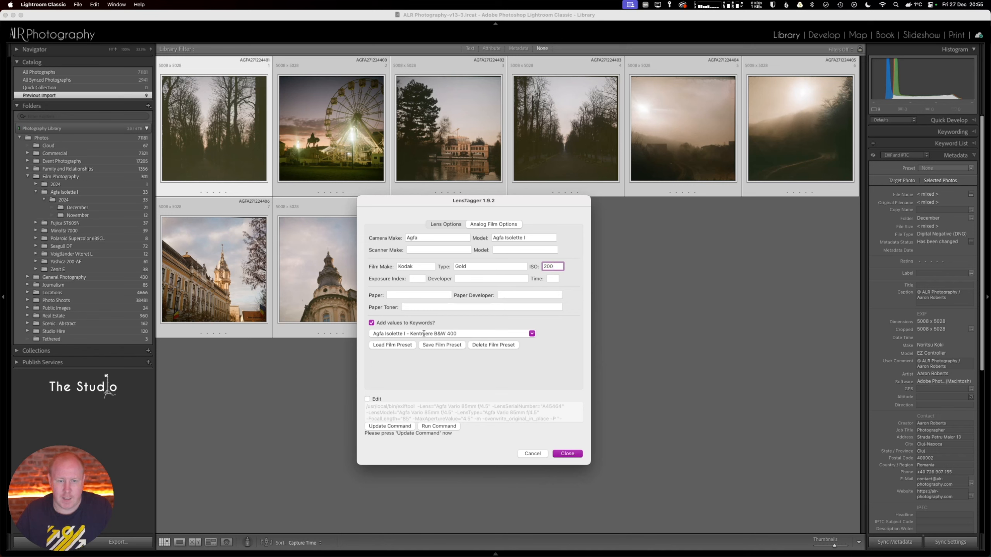
# Step: Save the film settings as a new preset named Agfa Isolette I - Kodak Gold 200 (120)
pyautogui.moveTo(410, 334); pyautogui.dragTo(527, 334)
pyautogui.write('Kodak Gold')
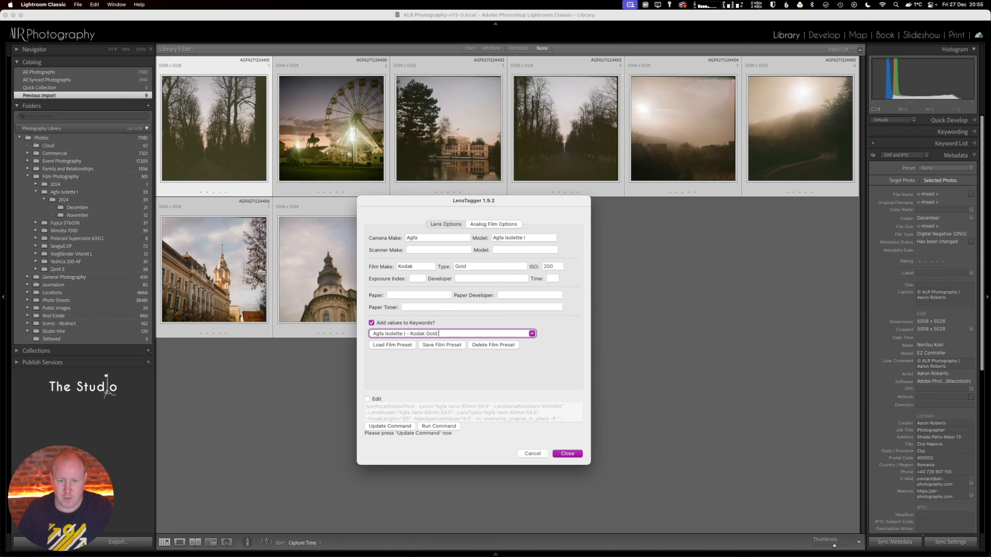
pyautogui.write(' 200 (120)')
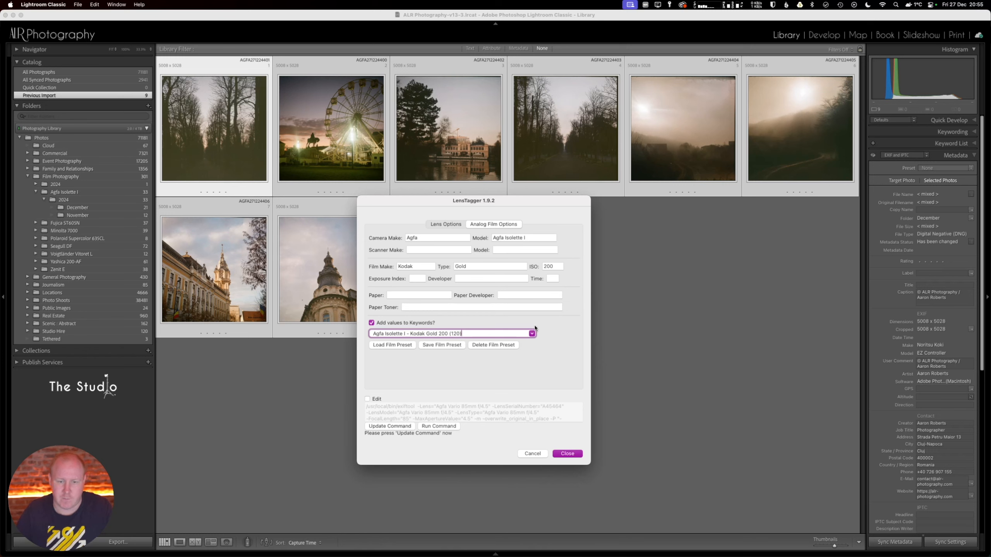
pyautogui.click(452, 345)
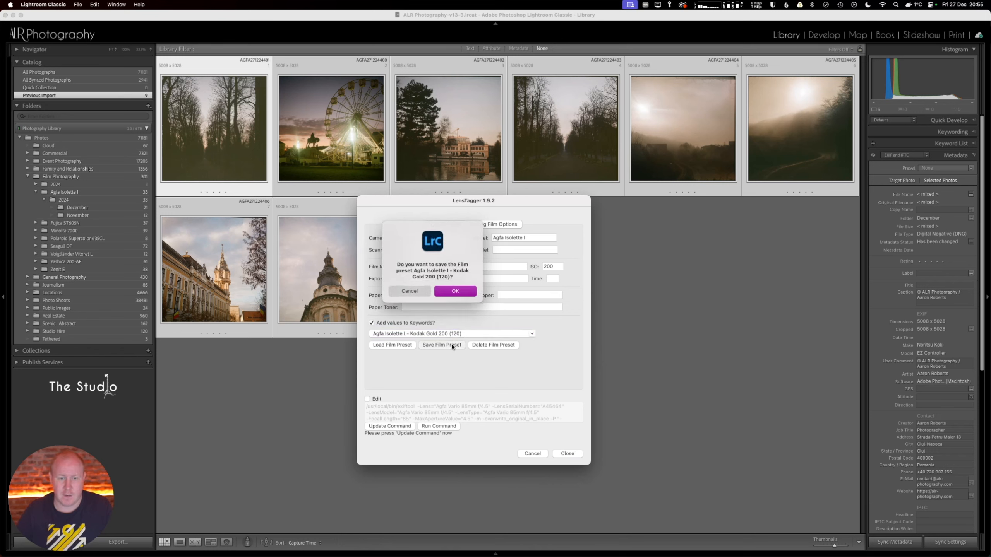
pyautogui.click(463, 290)
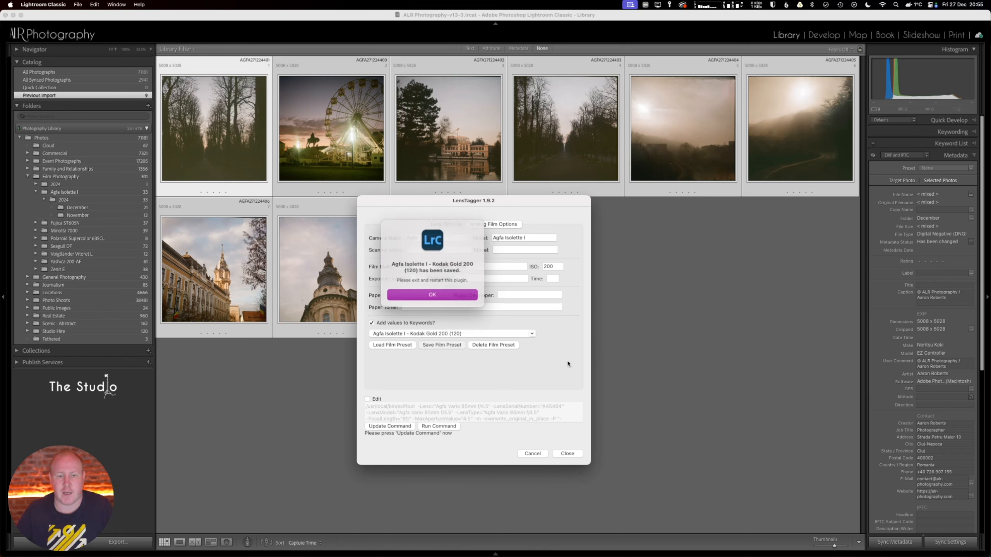
pyautogui.click(436, 295)
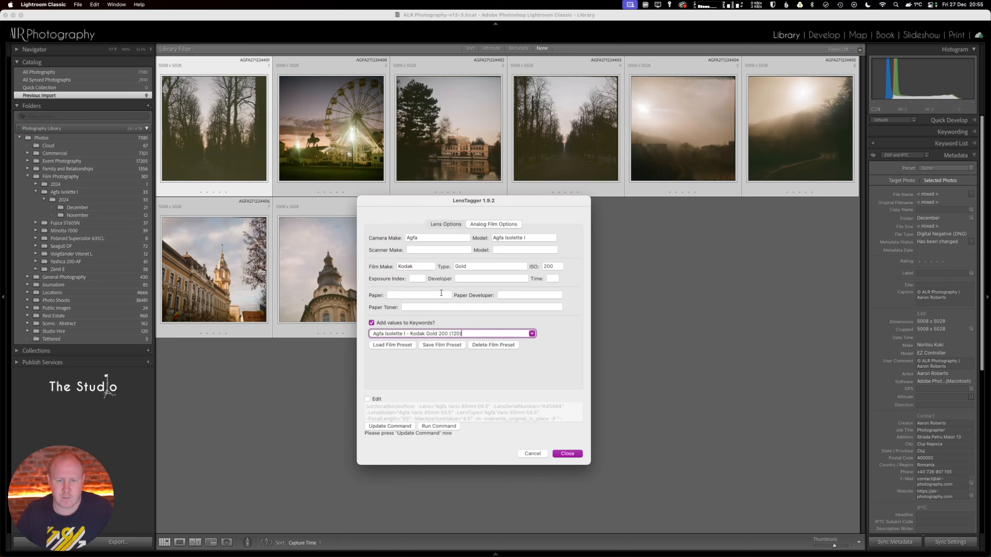
# Step: Update the LensTagger command with the Kodak Gold film data and close the plug-in
pyautogui.click(383, 427)
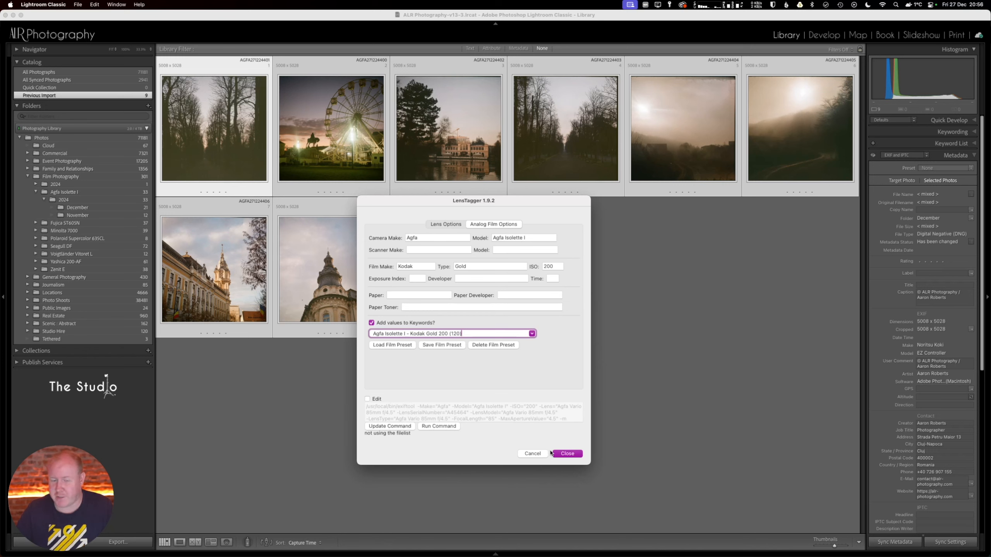
pyautogui.click(568, 454)
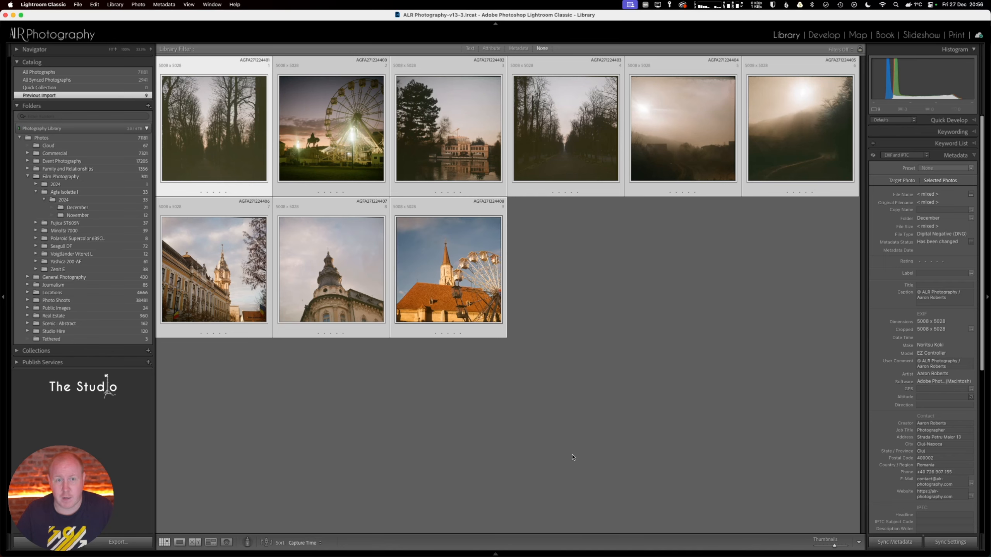
# Step: Select all nine imported photos and open the LensTagger plug-in for them
pyautogui.click(553, 469)
pyautogui.click(167, 95)
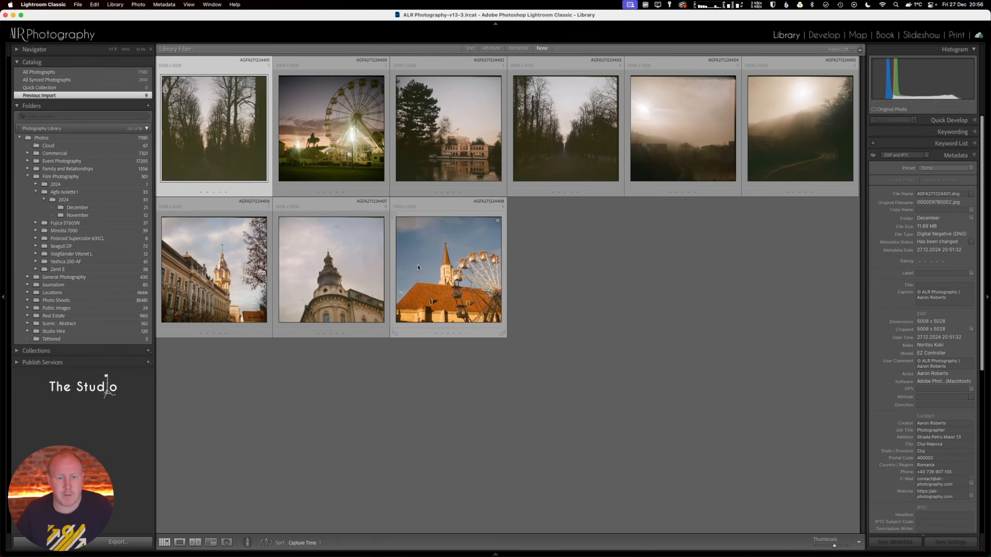
pyautogui.keyDown('shift'); pyautogui.click(436, 266); pyautogui.keyUp('shift')
pyautogui.click(78, 4)
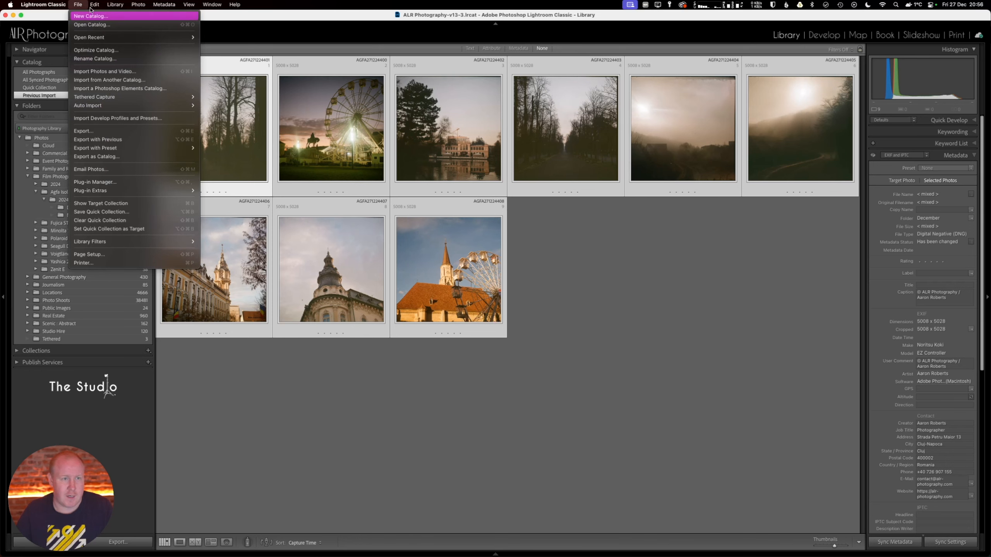
pyautogui.moveTo(127, 192)
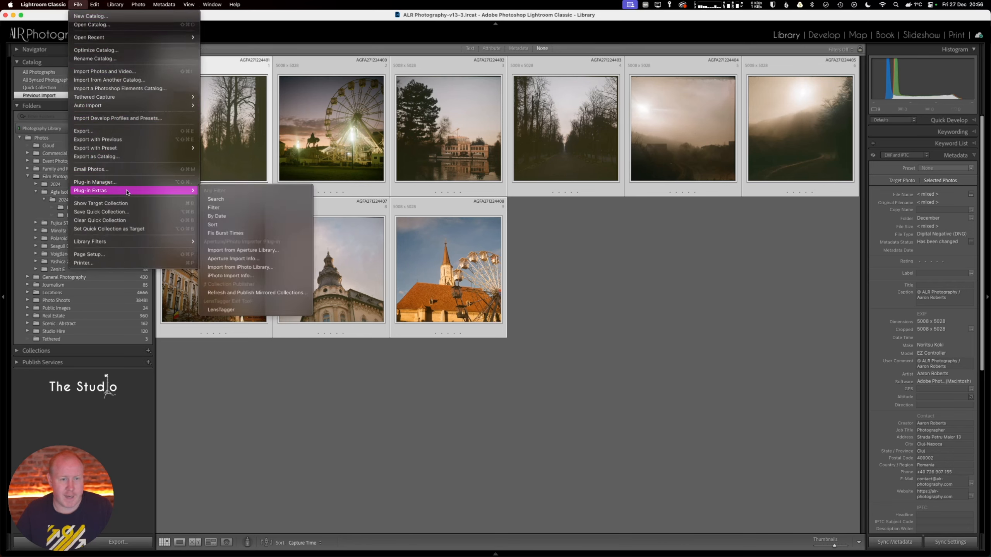
pyautogui.click(239, 311)
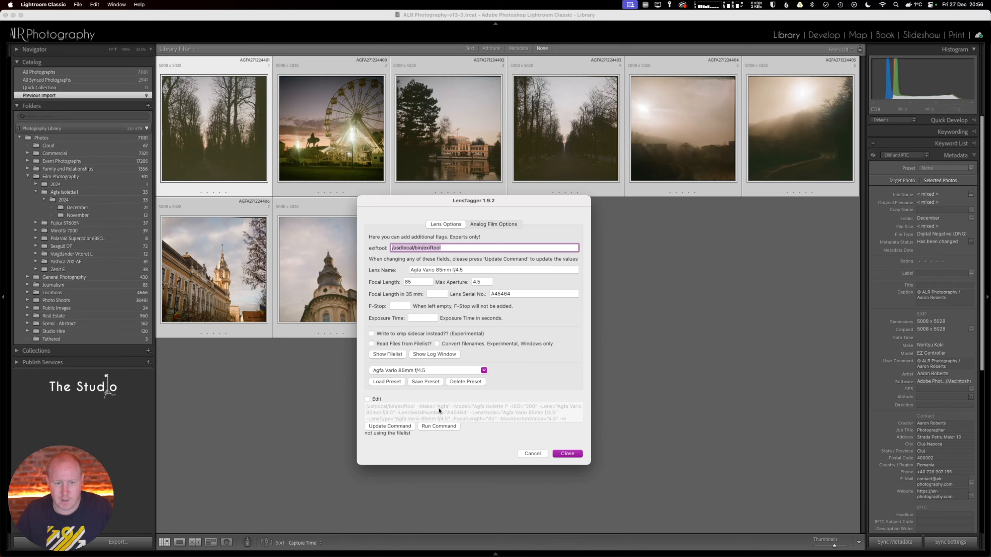
# Step: Load the lens preset Agfa Vario 85mm f/4.5 and the film preset Agfa Isolette I - Kodak Gold 200 (120)
pyautogui.click(387, 382)
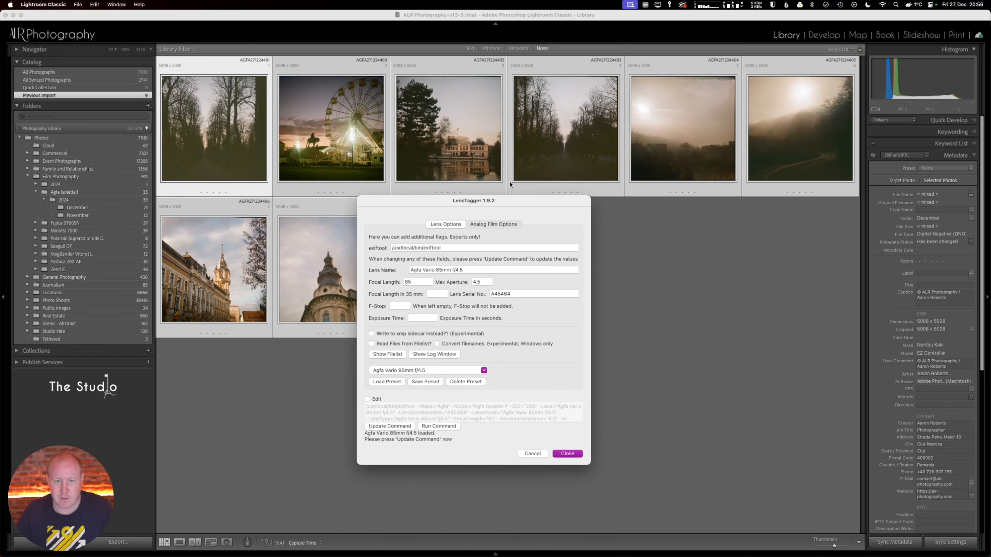
pyautogui.click(491, 225)
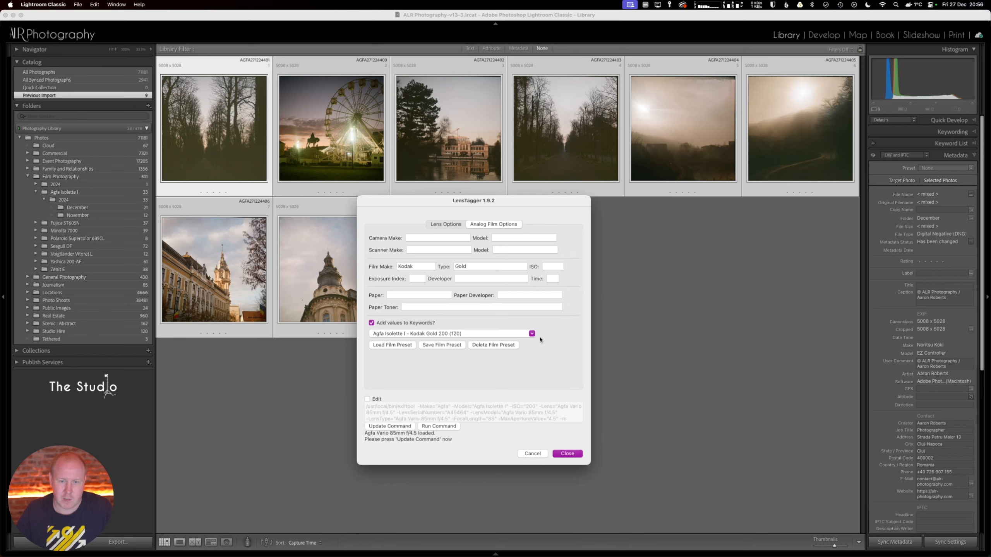
pyautogui.click(410, 346)
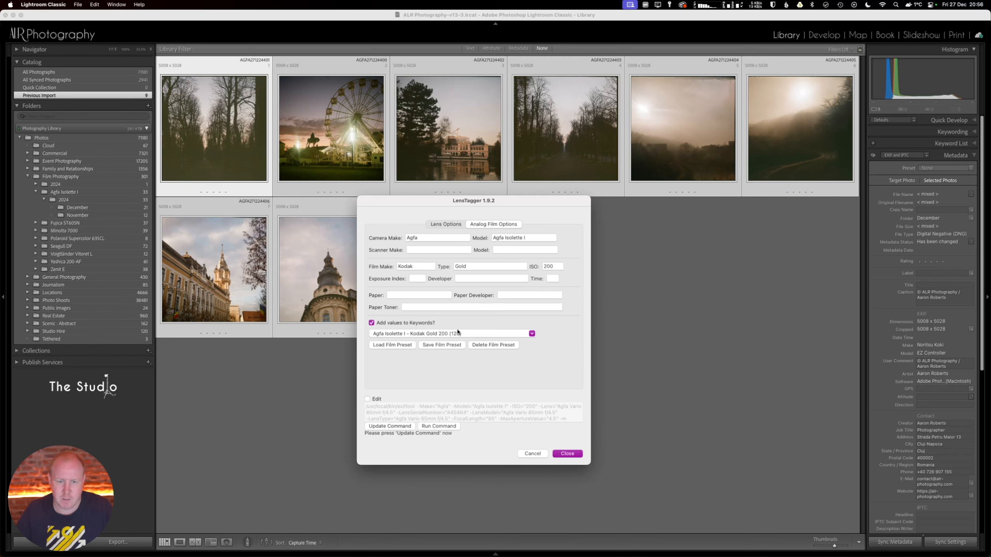
# Step: Update and run the LensTagger command on the selected photos, and close the plug-in
pyautogui.click(396, 426)
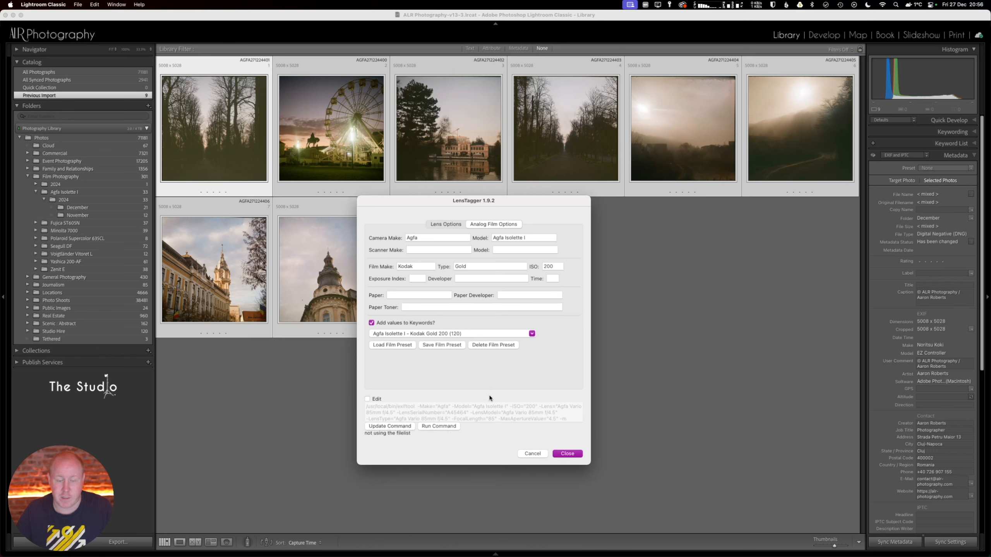
pyautogui.click(446, 429)
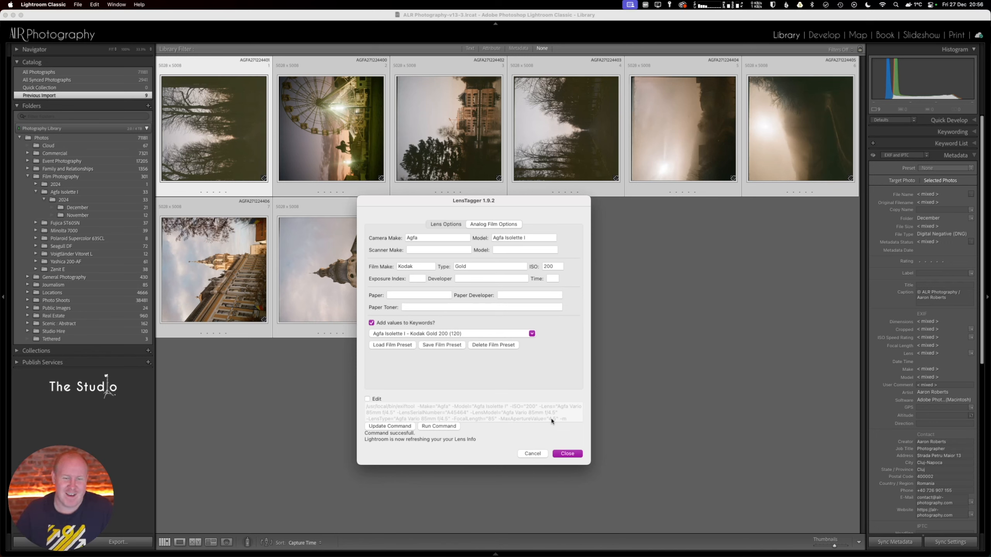
pyautogui.click(568, 454)
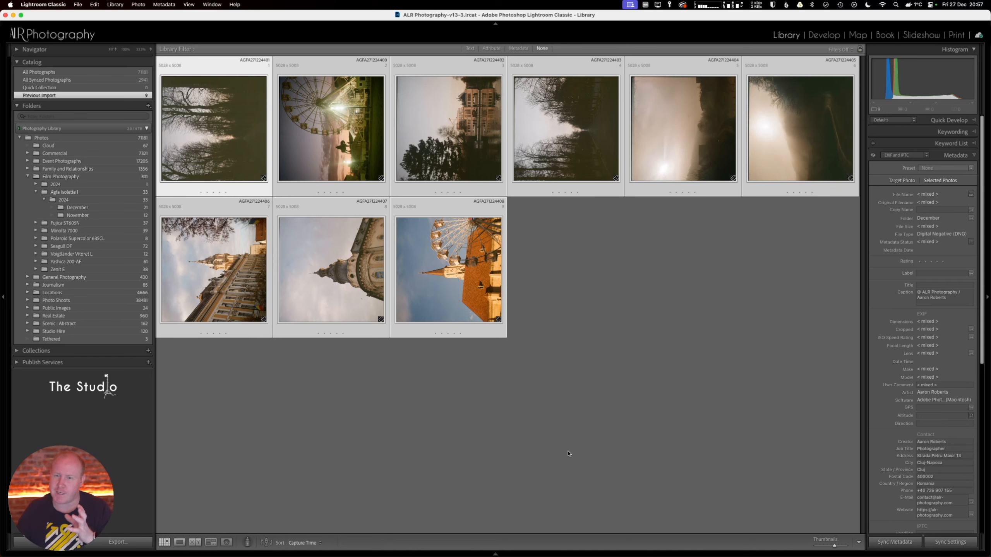
# Step: Select all nine photos again and rotate them 90 degrees clockwise
pyautogui.click(568, 454)
pyautogui.click(239, 124)
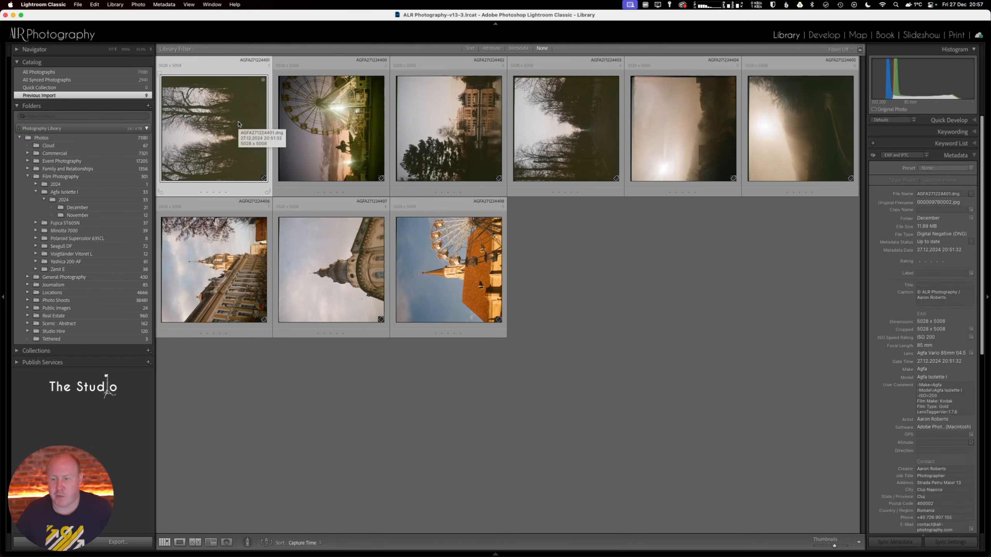
pyautogui.keyDown('shift'); pyautogui.click(468, 295); pyautogui.keyUp('shift')
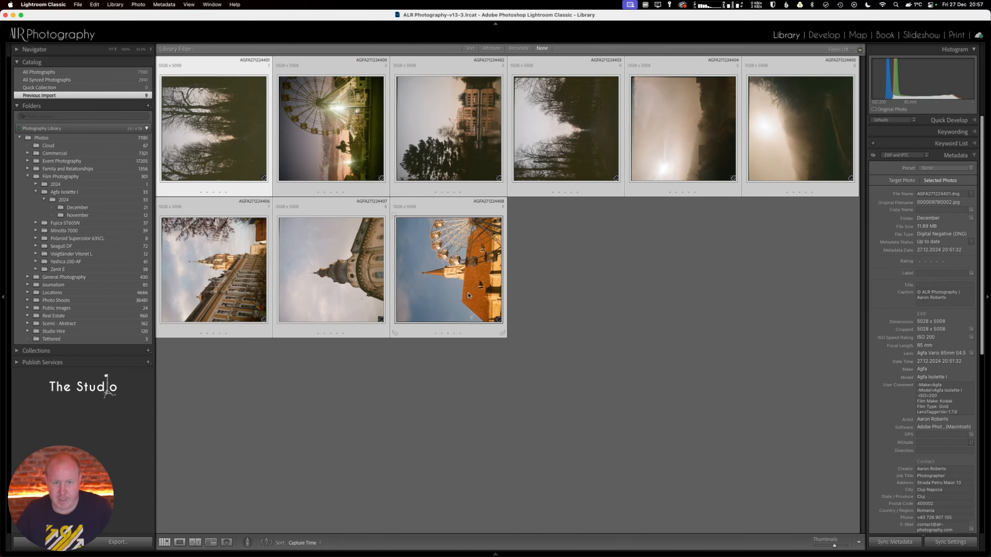
pyautogui.press('super+bracketright')
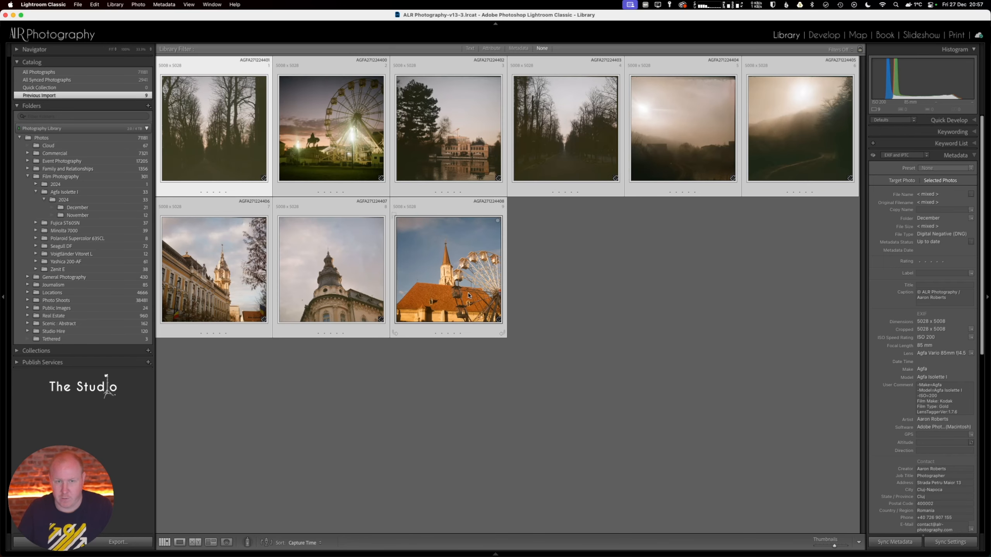
# Step: Inspect the first photo's metadata and filter the import by camera Agfa Isolette I and lens Agfa Vario 85mm f/4.5
pyautogui.click(664, 270)
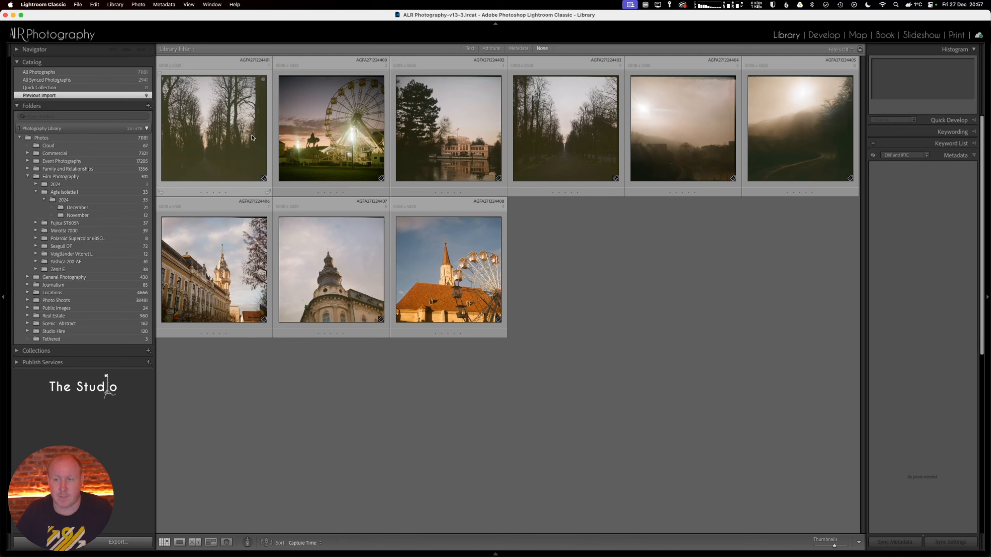
pyautogui.click(252, 138)
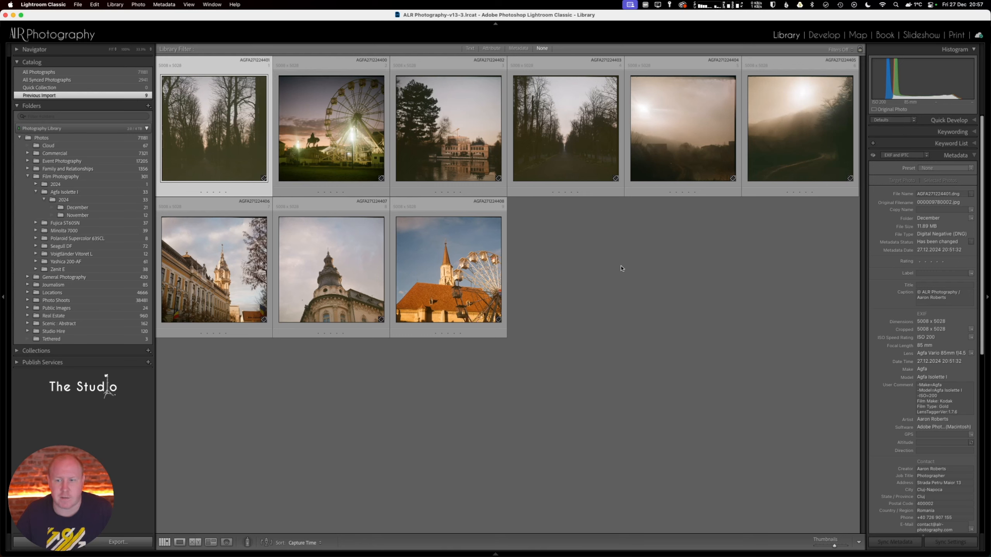
pyautogui.click(516, 48)
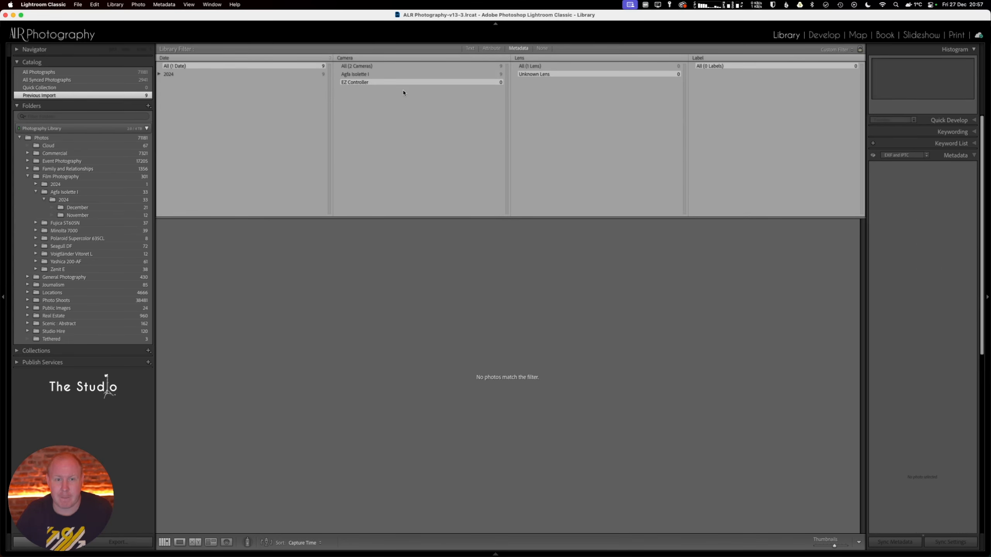
pyautogui.click(374, 74)
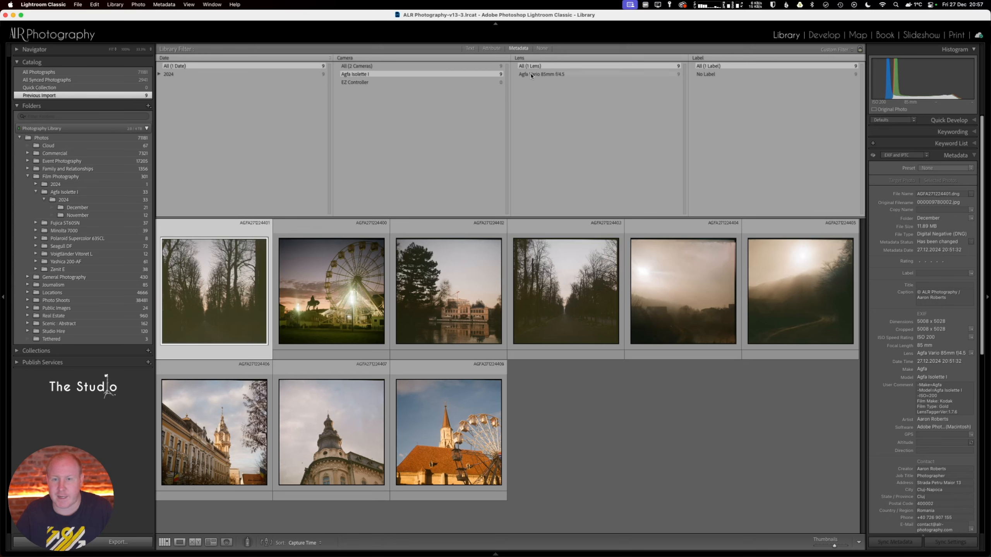
pyautogui.click(532, 75)
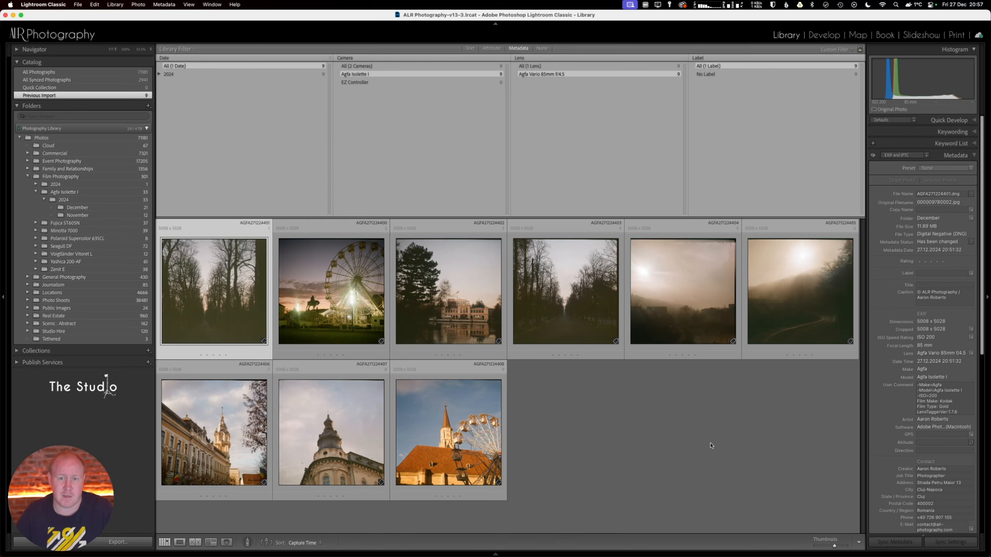
pyautogui.scroll(-1, 944, 414)
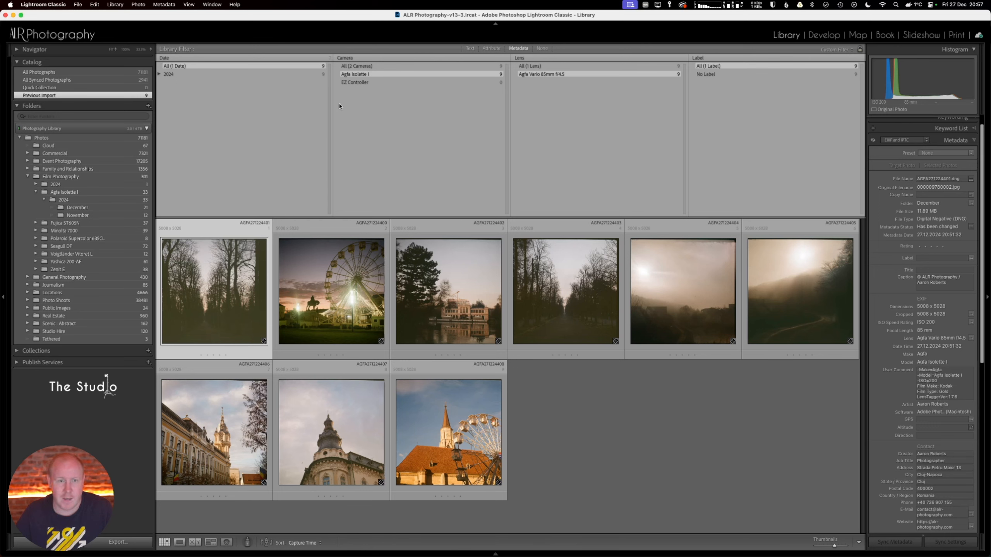
# Step: Clear the camera and lens filter, change the Camera filter column to ISO Speed and filter by ISO 200
pyautogui.click(420, 110)
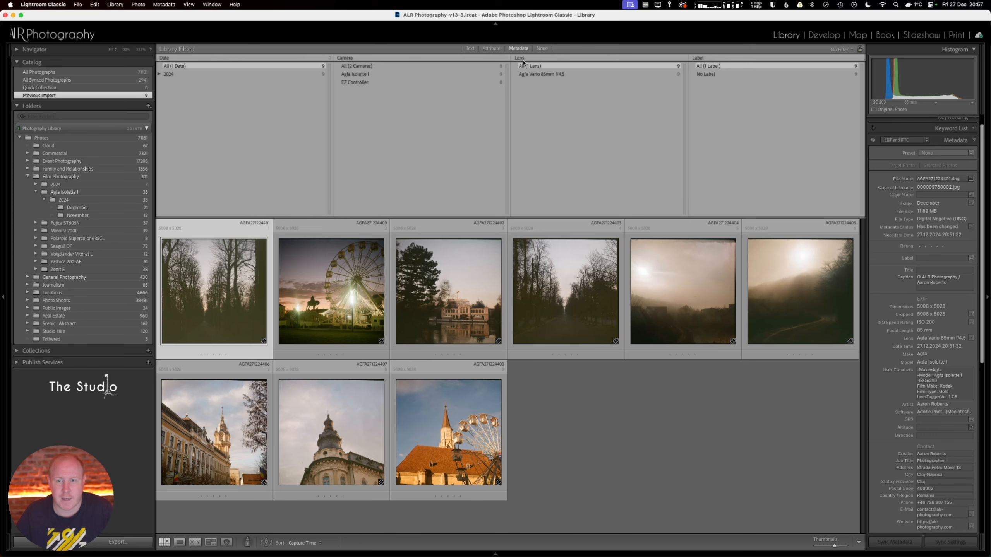
pyautogui.click(344, 59)
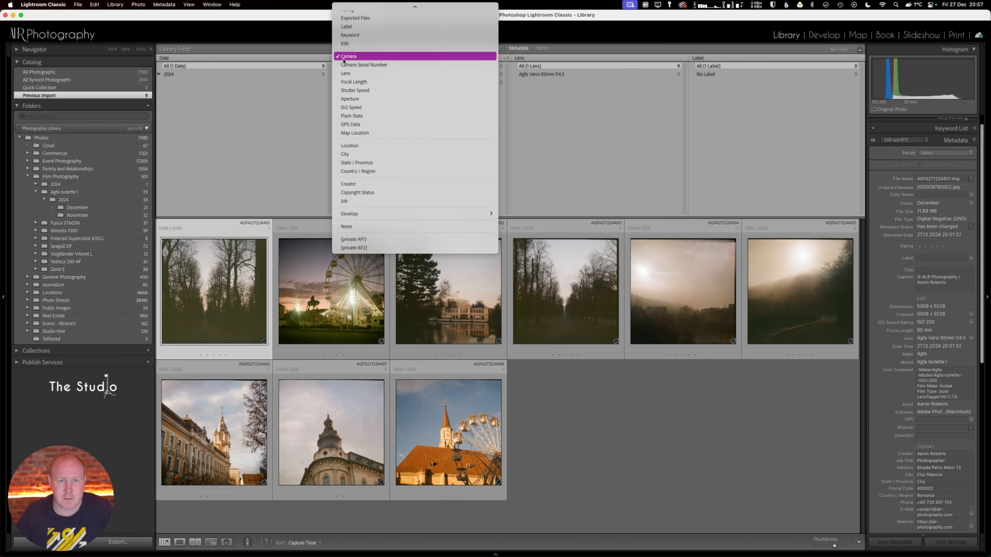
pyautogui.click(362, 107)
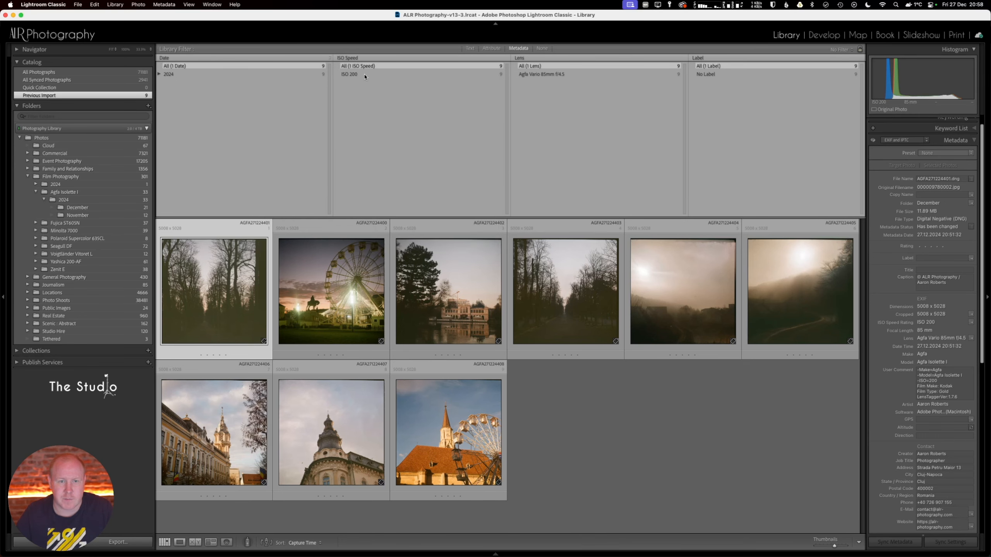
pyautogui.click(361, 74)
# Step: Change the ISO Speed filter column back to Camera
pyautogui.click(347, 58)
pyautogui.scroll(3, 363, 28)
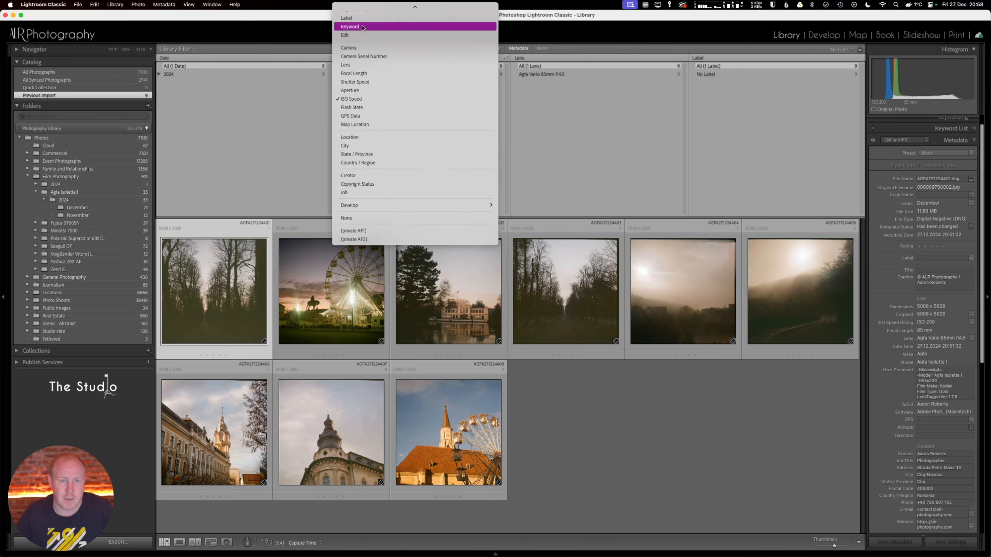
pyautogui.click(373, 48)
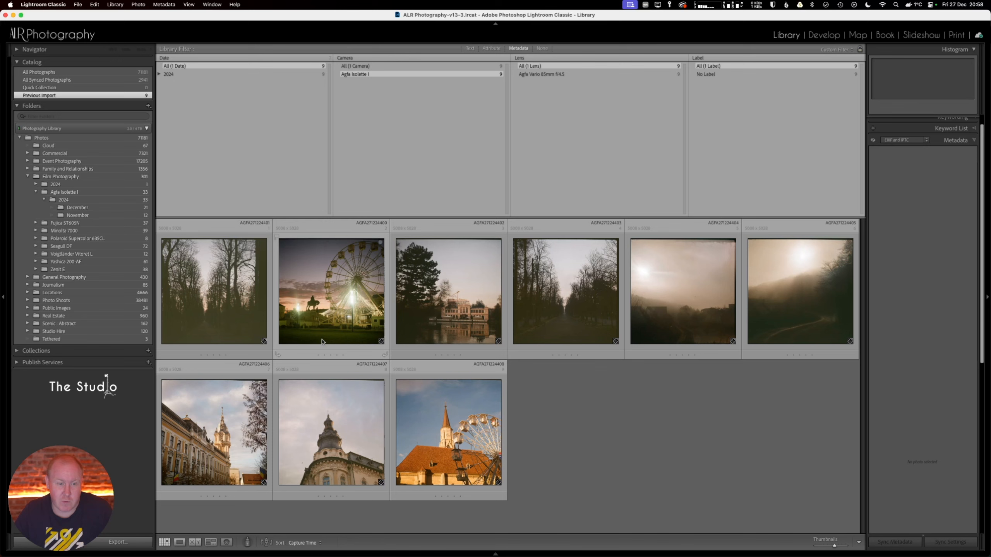
# Step: Select all the filtered photos and replace their caption with Kodak Gold
pyautogui.press('super+a')
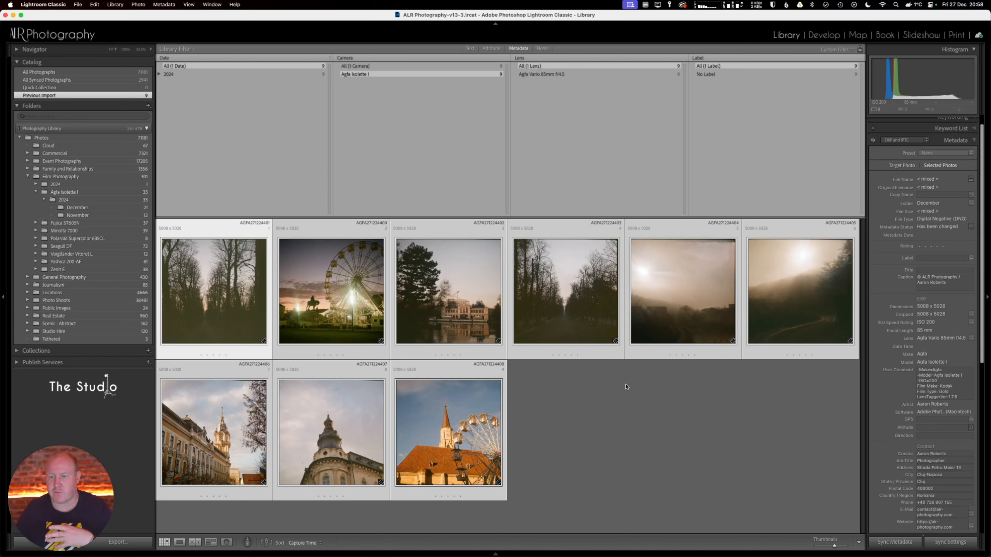
pyautogui.click(928, 283)
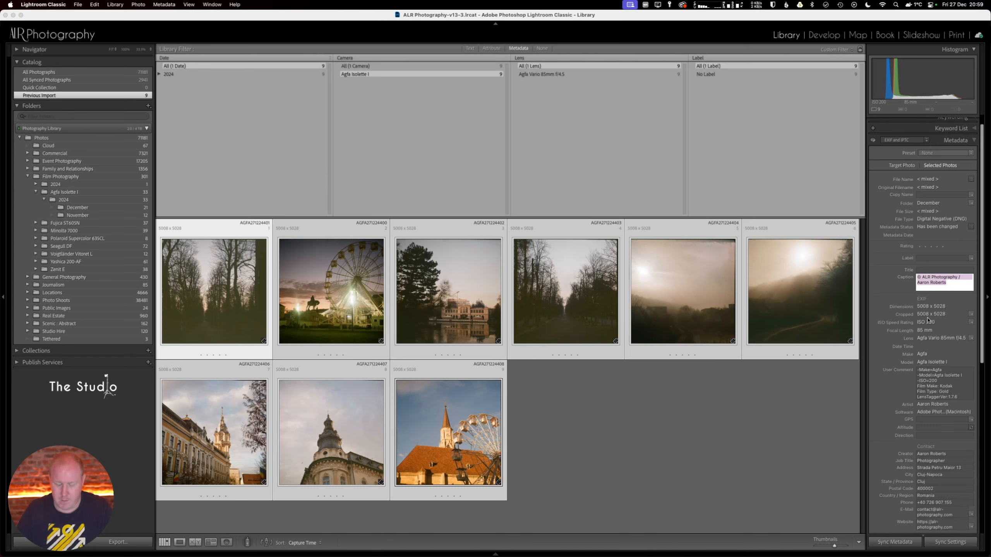
pyautogui.write('Jod')
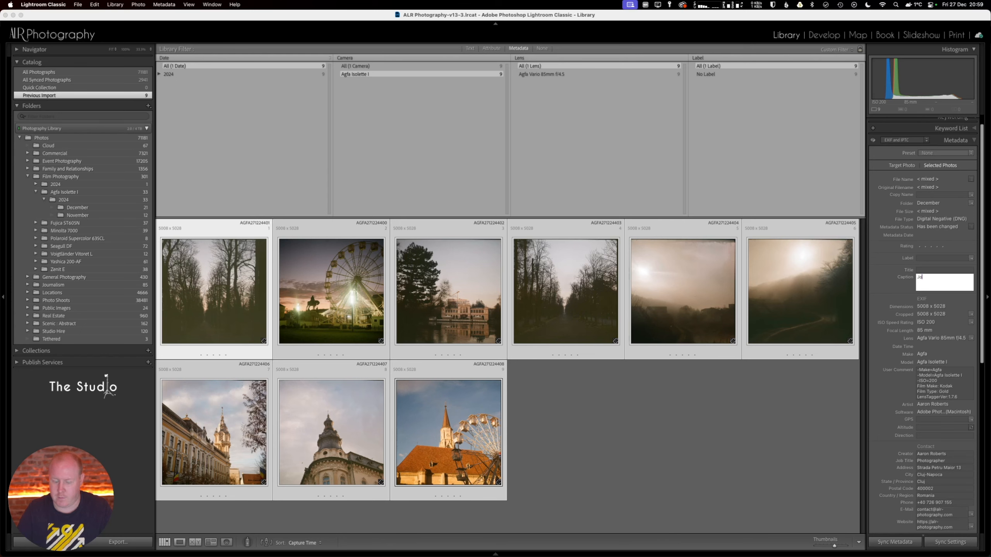
pyautogui.write('dak Gold')
pyautogui.press('Return')
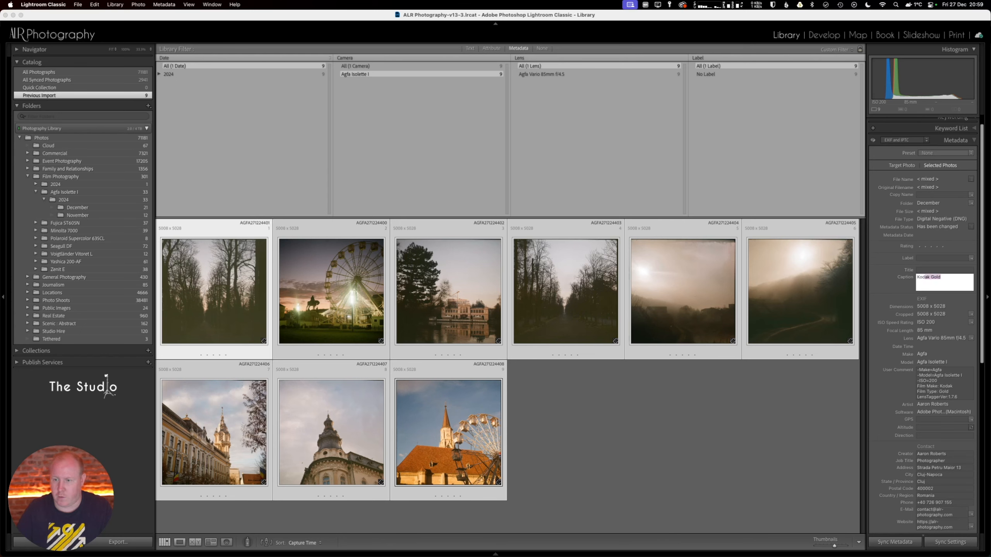
pyautogui.press('Return')
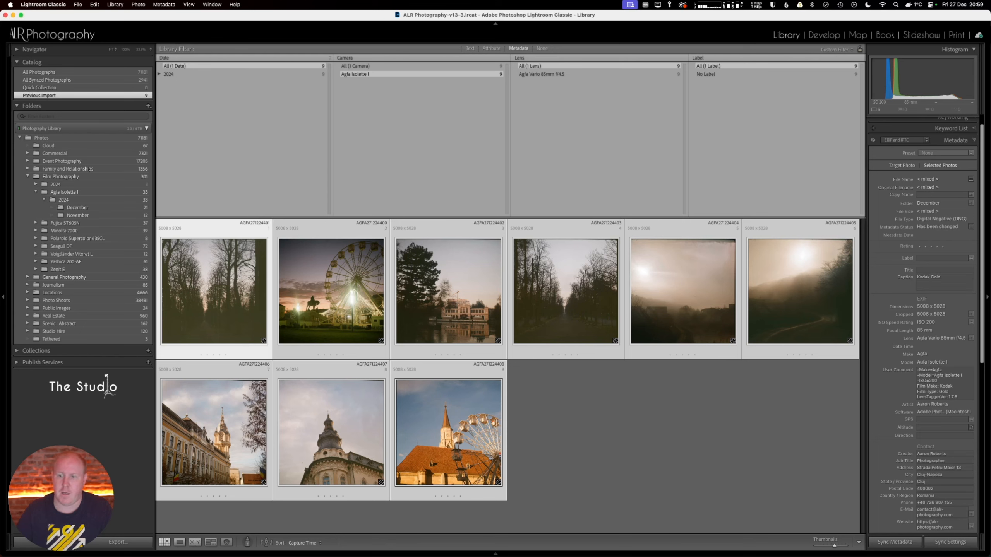
# Step: Go through the photos one by one from the first to the last and check each one's caption and metadata
pyautogui.click(617, 441)
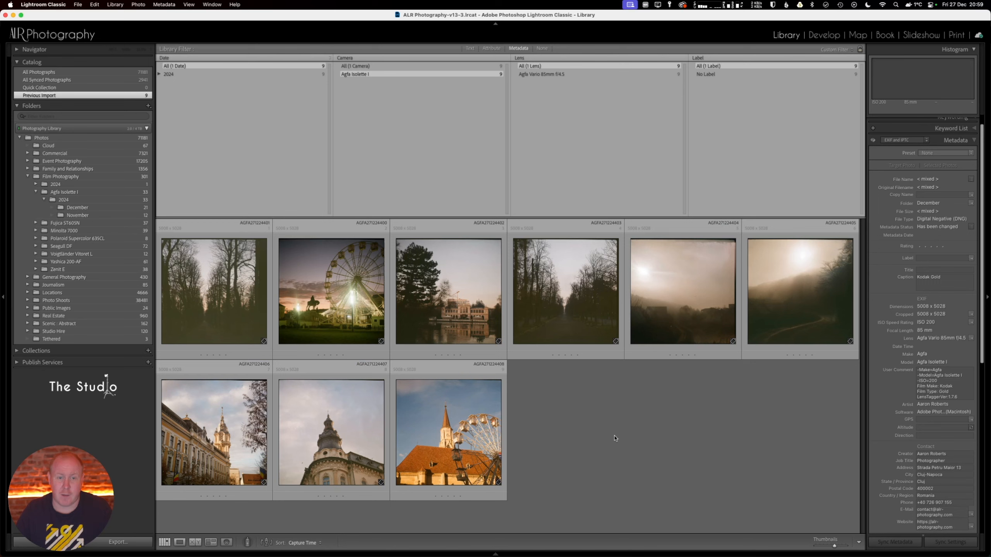
pyautogui.click(193, 291)
pyautogui.press('Right')
pyautogui.press('Right')
pyautogui.press('Right')
pyautogui.press('Right')
pyautogui.press('Right')
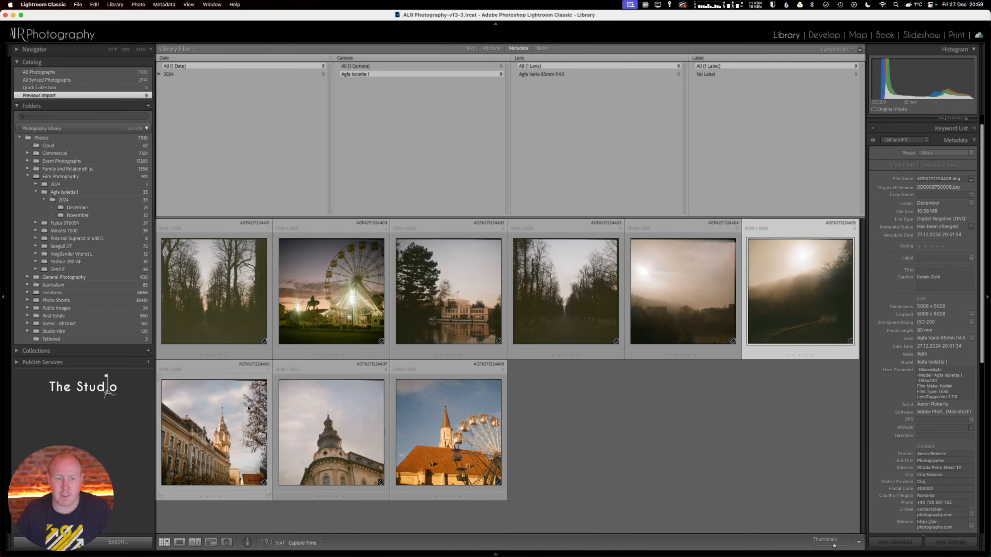
pyautogui.press('Right')
pyautogui.press('Right')
pyautogui.press('Right')
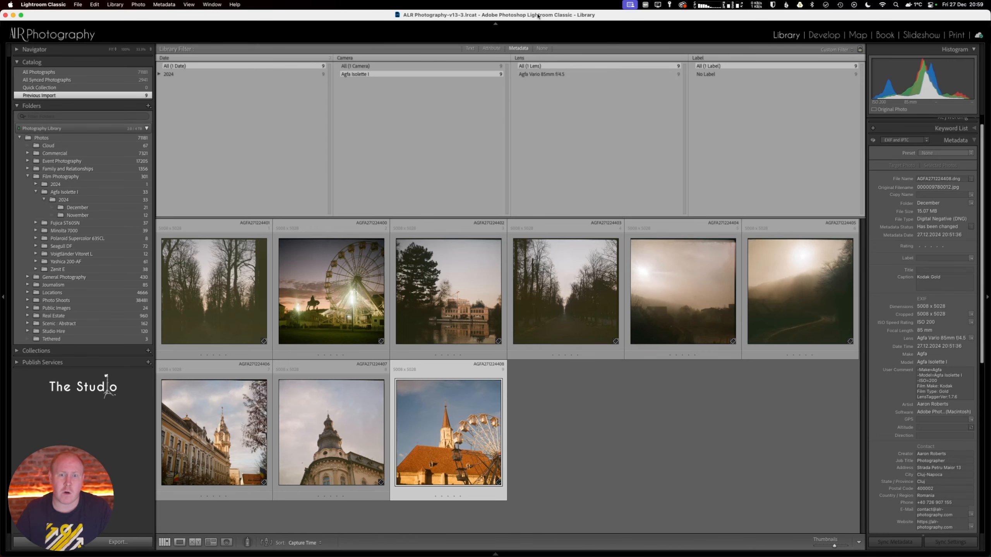
# Step: Turn off the library filter and select the Ferris wheel photo at dusk
pyautogui.press('super+d')
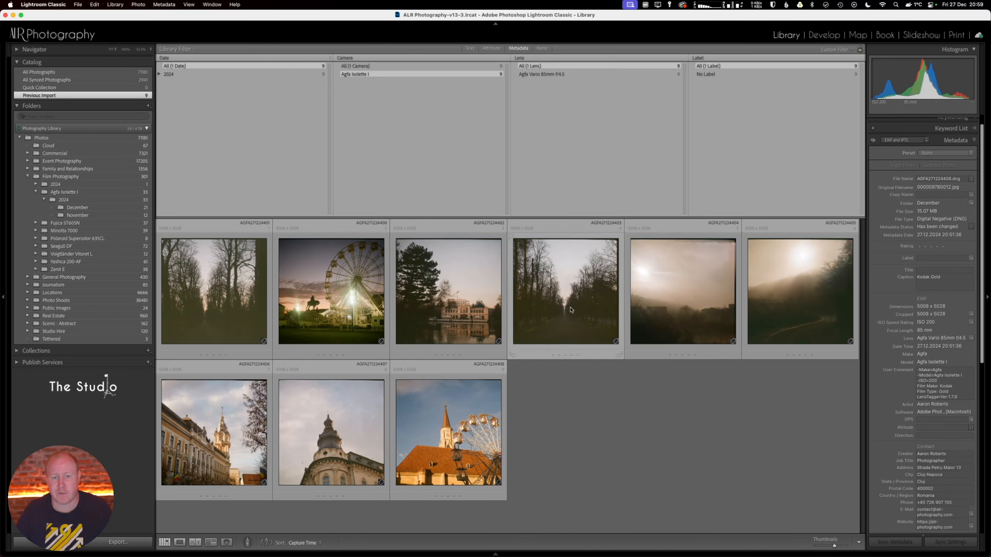
pyautogui.click(542, 48)
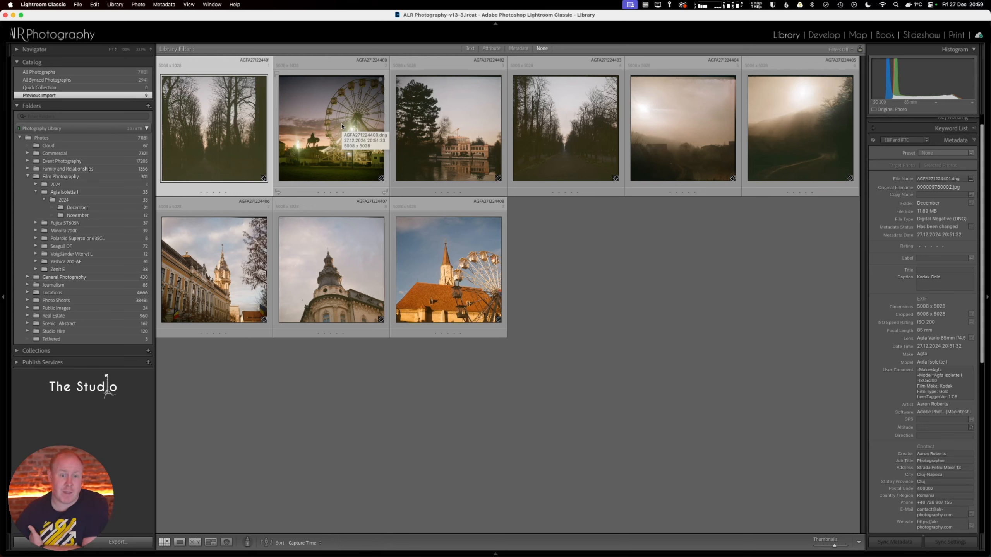
pyautogui.click(328, 116)
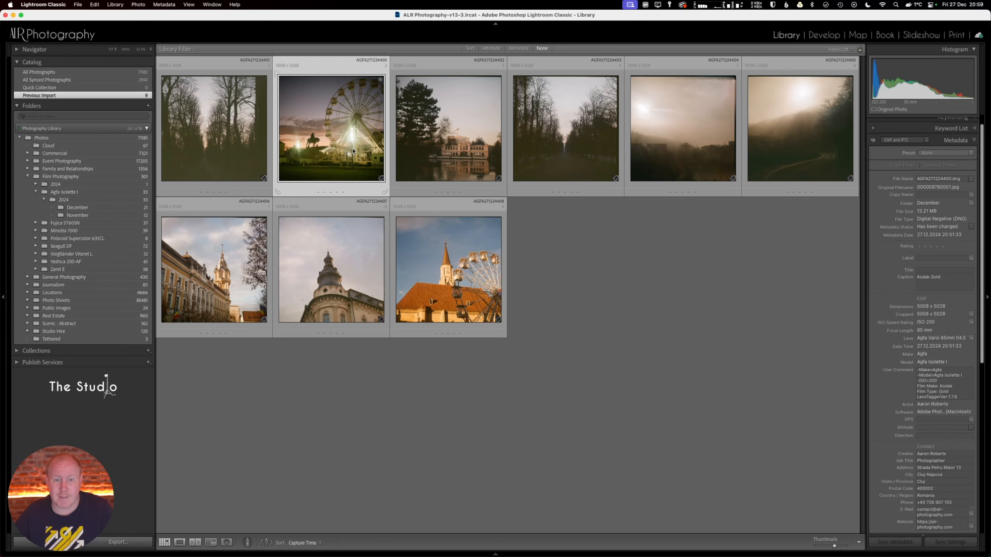
# Step: View the Ferris wheel photo enlarged with the side panels hidden and the info overlay showing file name, ISO and lens
pyautogui.doubleClick(352, 132)
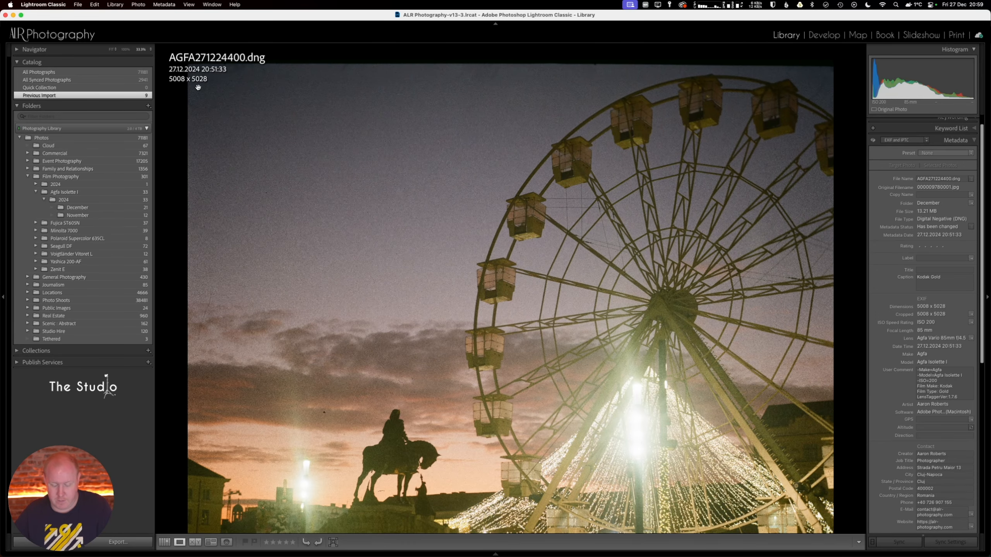
pyautogui.press('i')
pyautogui.press('Tab')
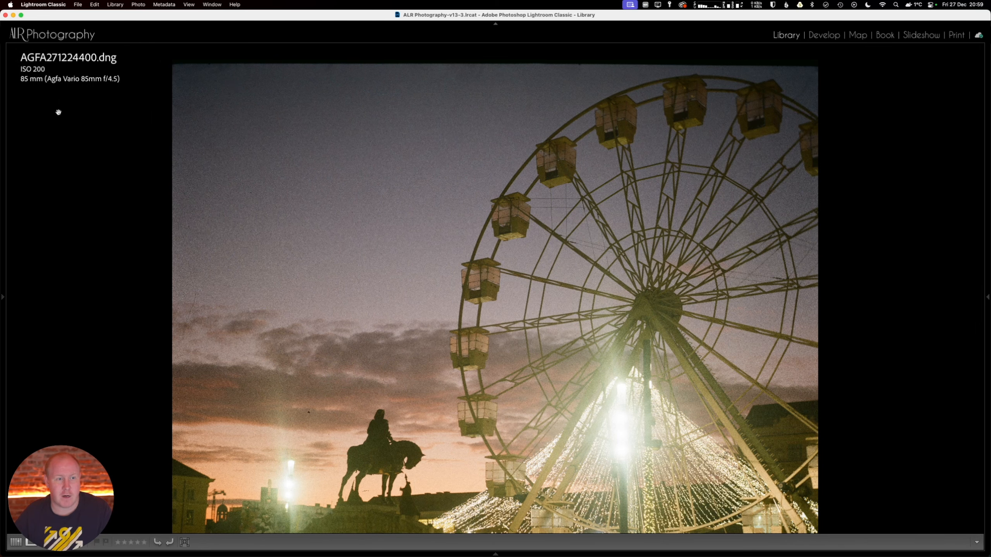
pyautogui.press('i')
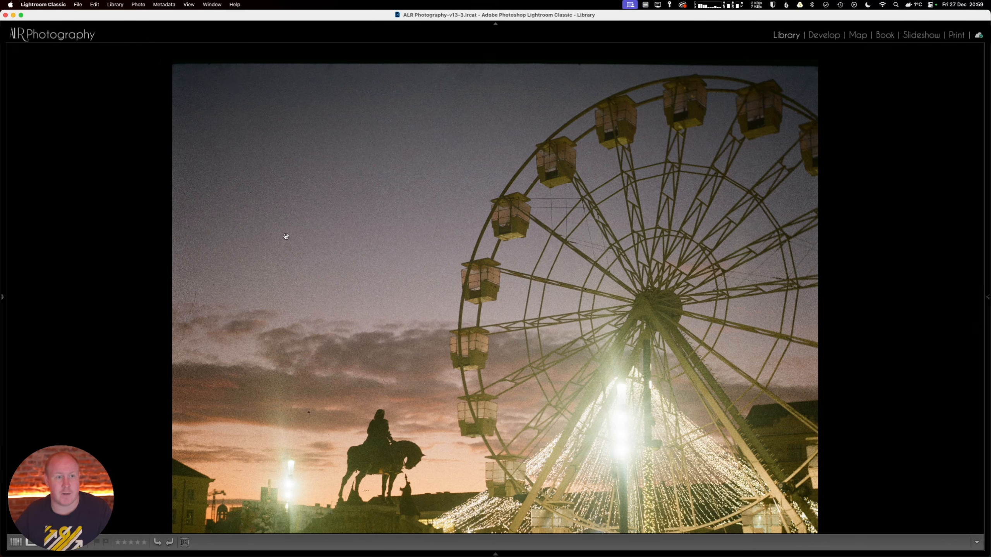
pyautogui.press('i')
pyautogui.press('i')
# Step: Check the ISO and lens overlay on the following photos up to the yellow clock-tower building, viewed whole, and return to the thumbnail grid
pyautogui.press('Right')
pyautogui.press('Right')
pyautogui.press('Right')
pyautogui.press('Right')
pyautogui.press('Right')
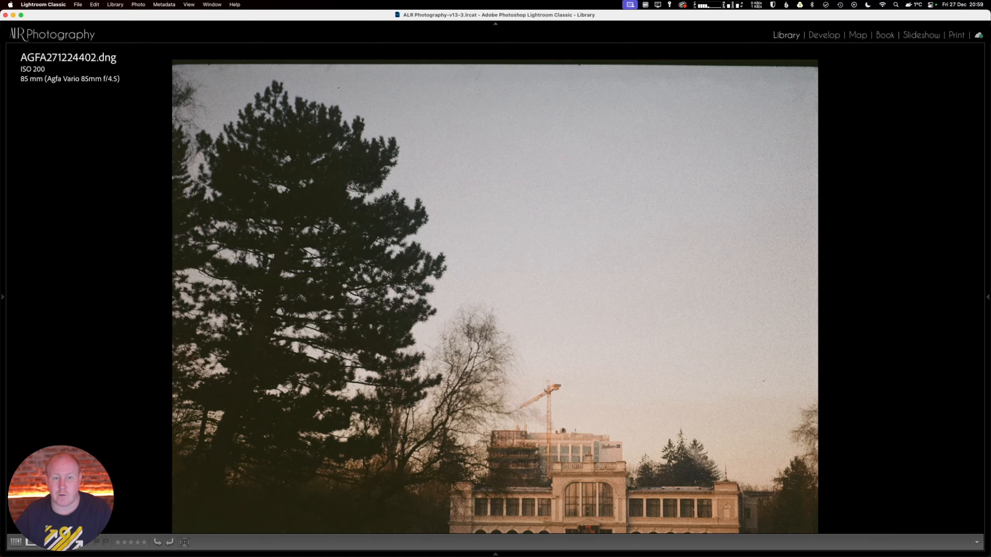
pyautogui.press('Right')
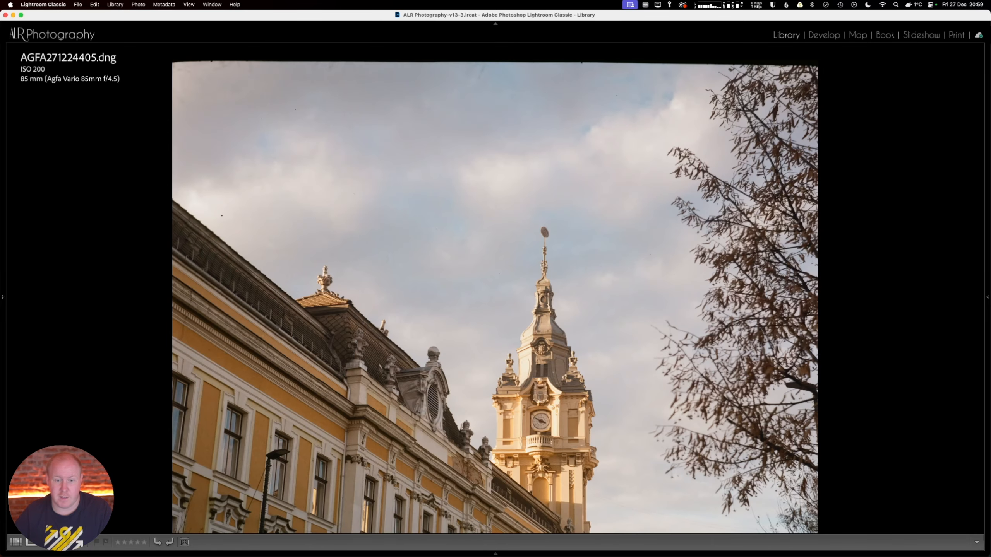
pyautogui.press('Right')
pyautogui.press('super+minus')
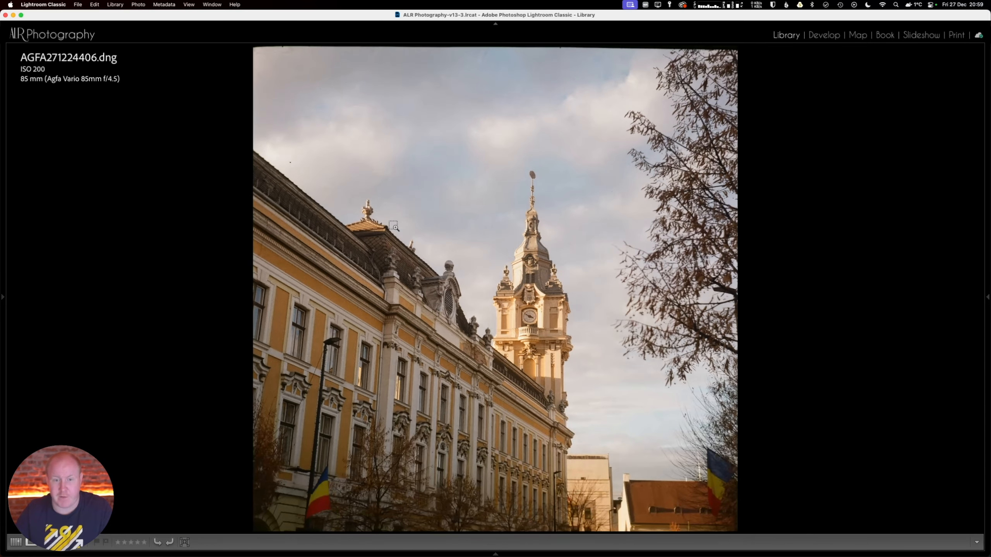
pyautogui.press('super+minus')
pyautogui.press('super+equal')
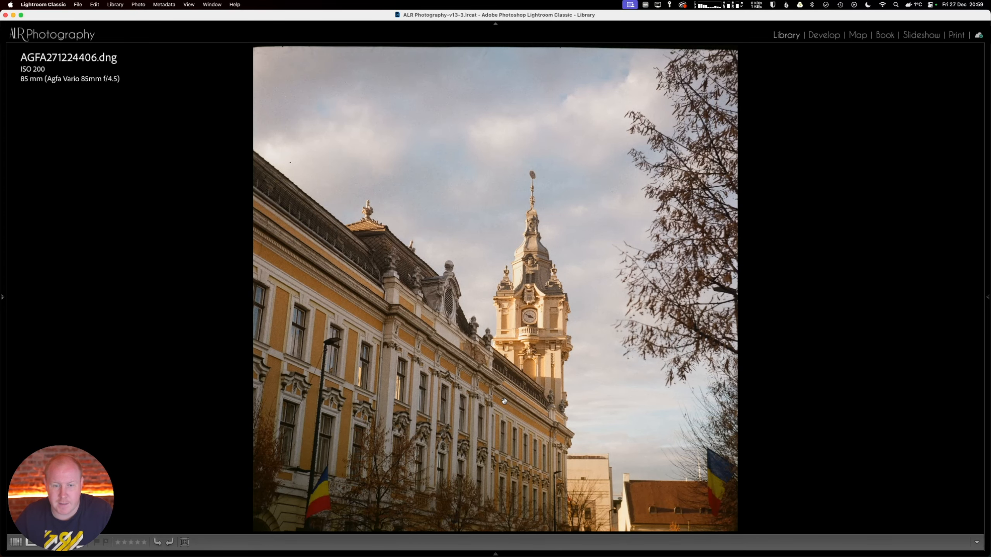
pyautogui.press('g')
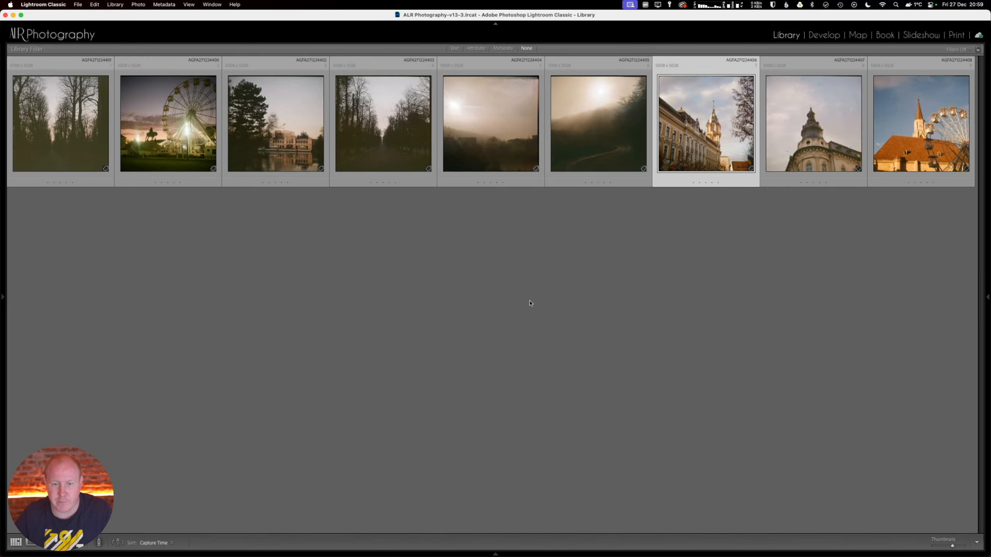